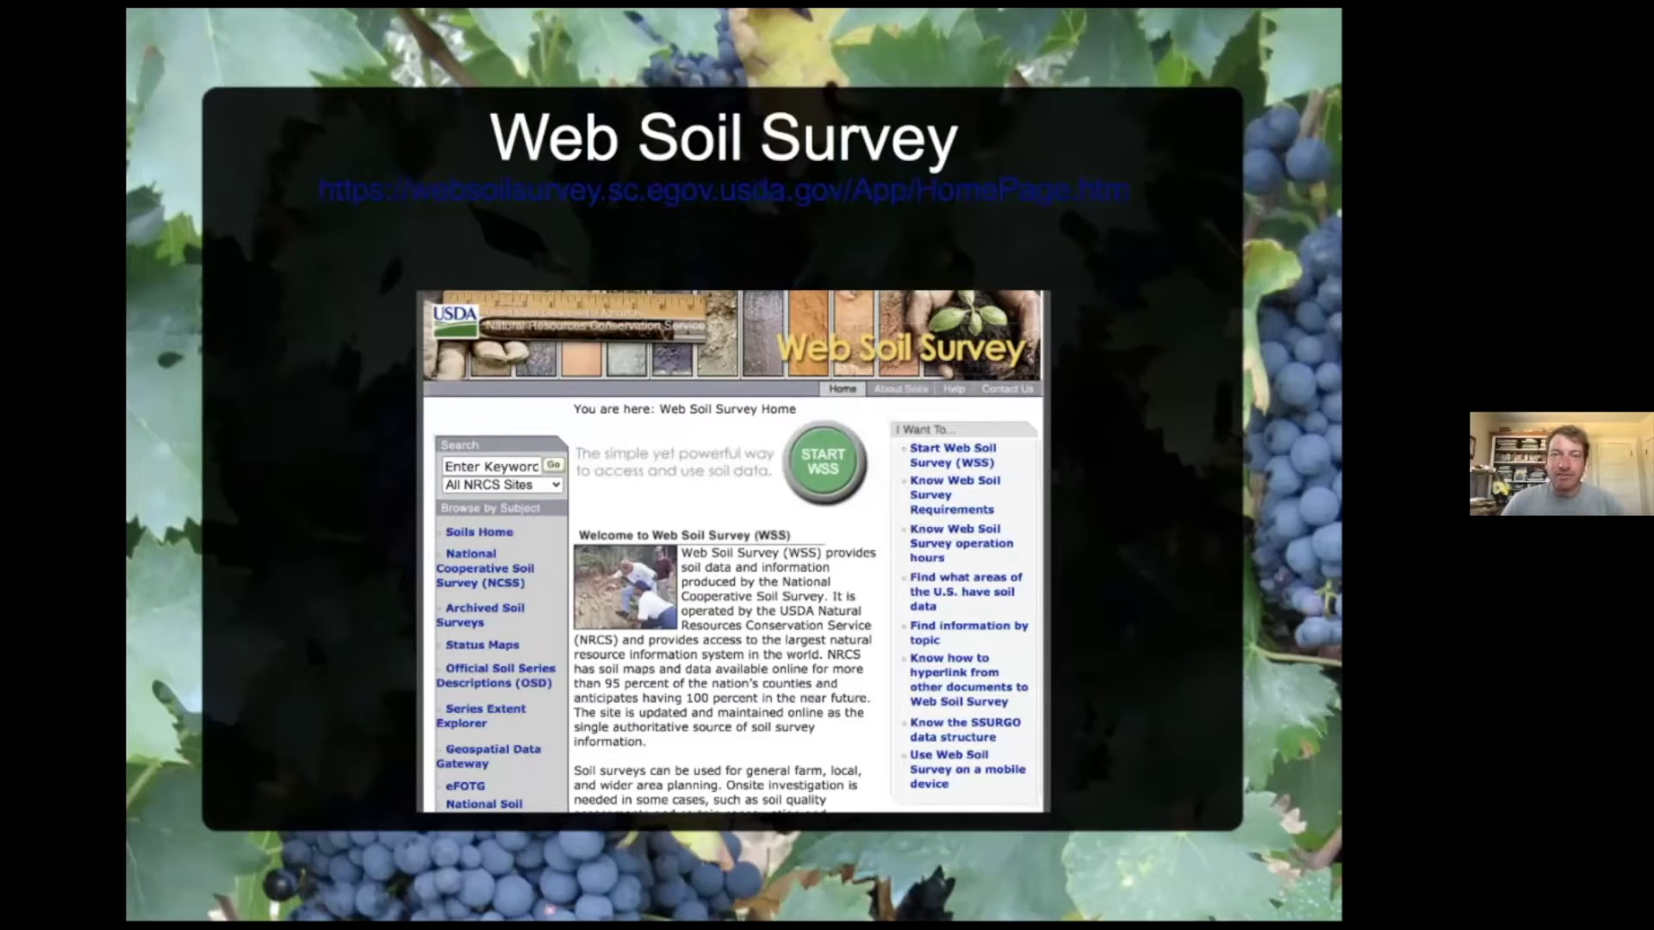
Exit the full-screen slideshow to get back to the Web Soil Survey home page.
{"action": "key", "text": "Escape"}
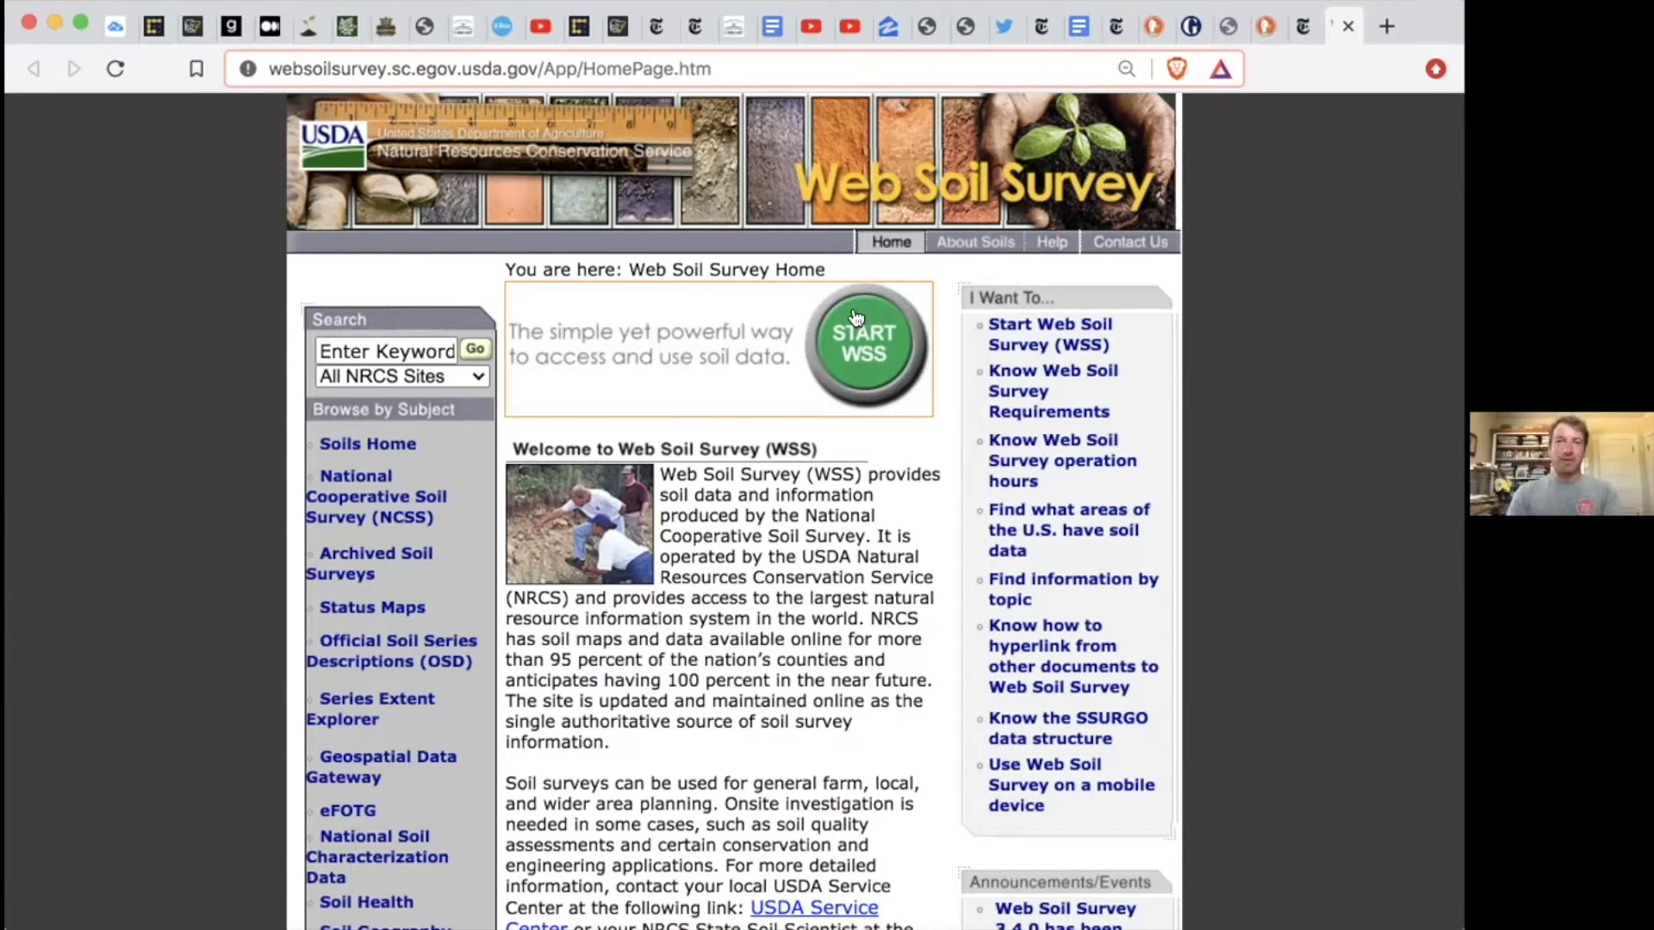
Launch the Web Soil Survey application and scroll down to its Area of Interest map.
{"action": "left_click", "coordinate": [851, 355]}
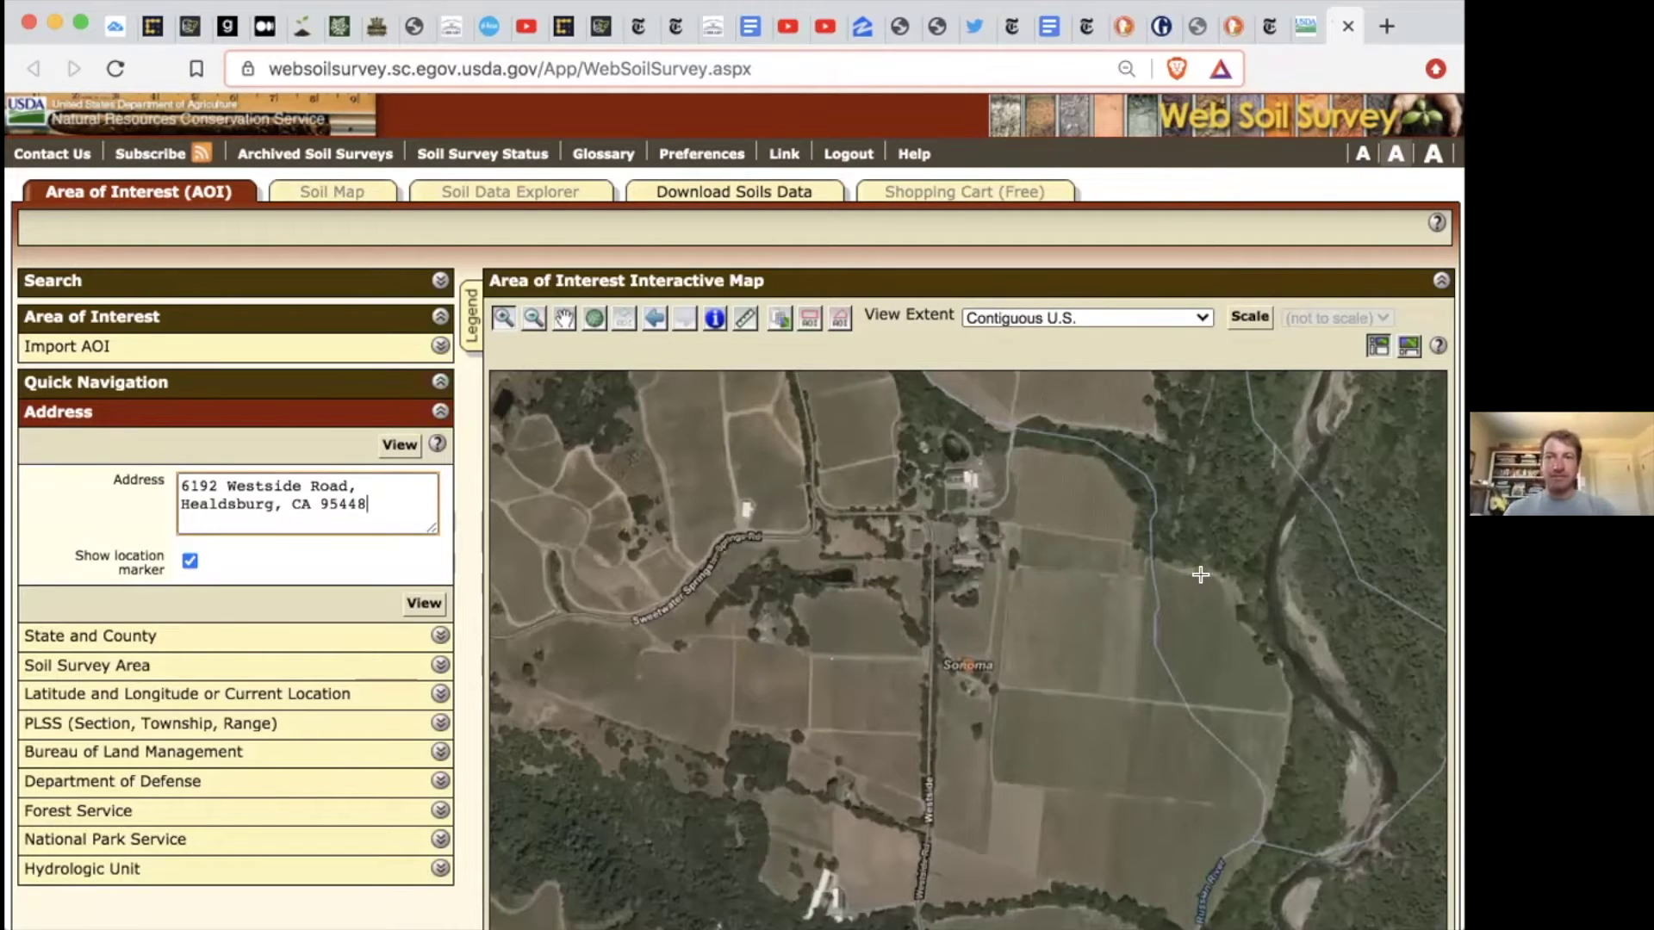
{"action": "scroll", "coordinate": [1197, 573], "scroll_direction": "down", "scroll_amount": 1}
{"action": "scroll", "coordinate": [535, 207], "scroll_direction": "down", "scroll_amount": 1}
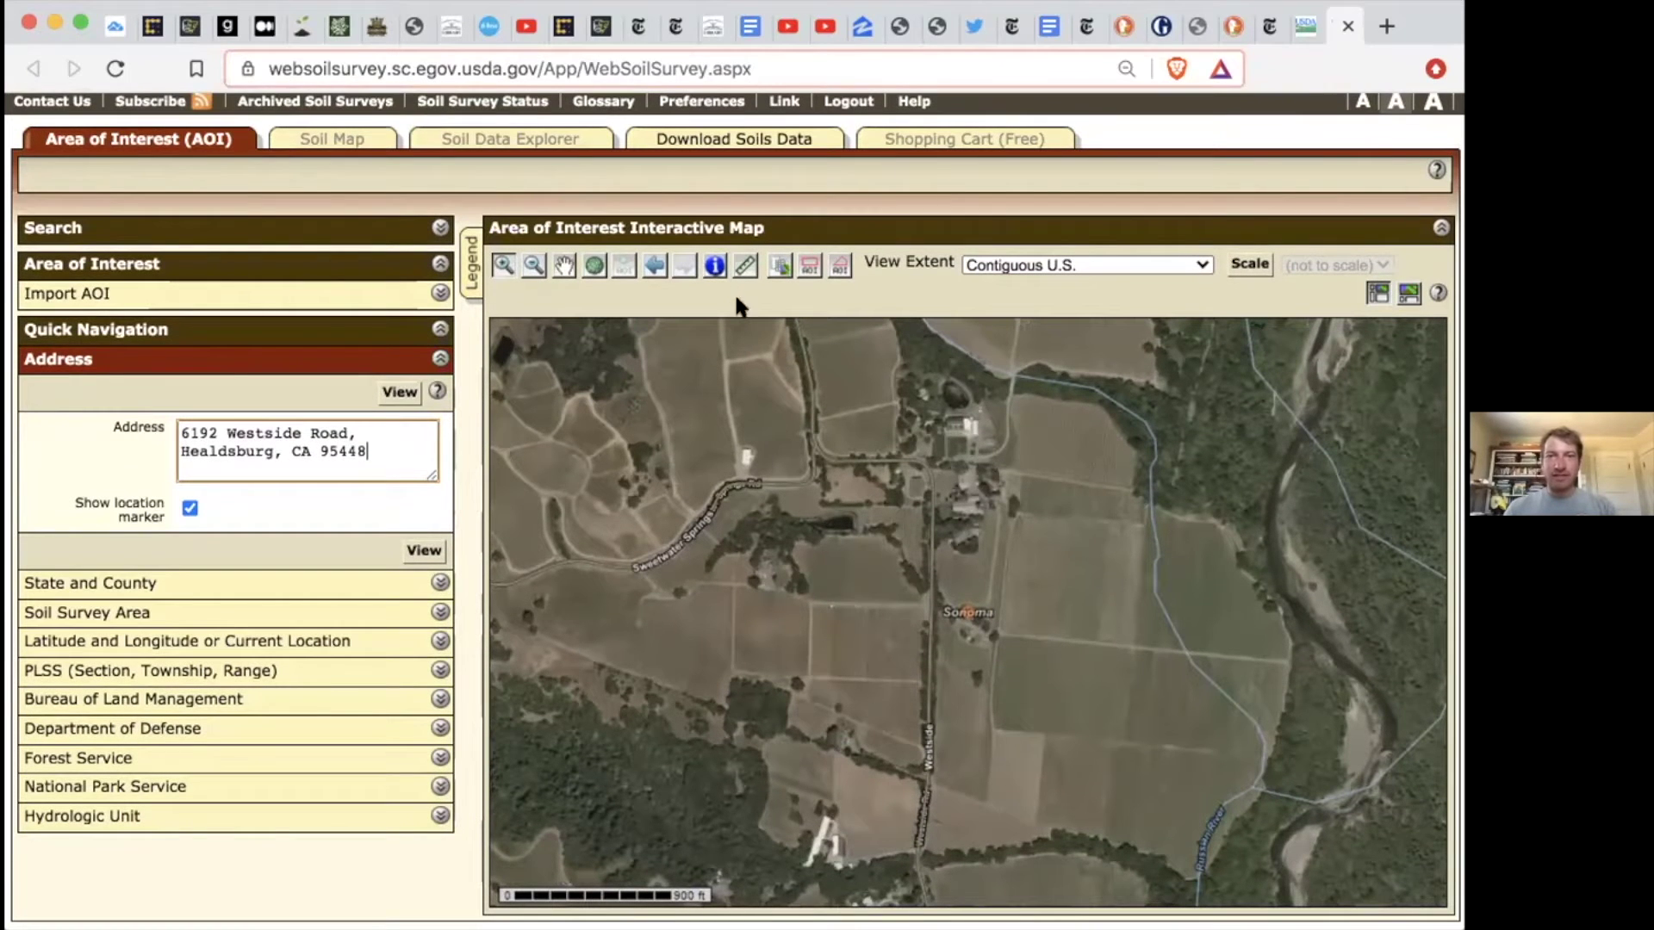
Zoom the map out, then zoom in closely on the vineyard fields near Sonoma.
{"action": "left_click", "coordinate": [534, 264]}
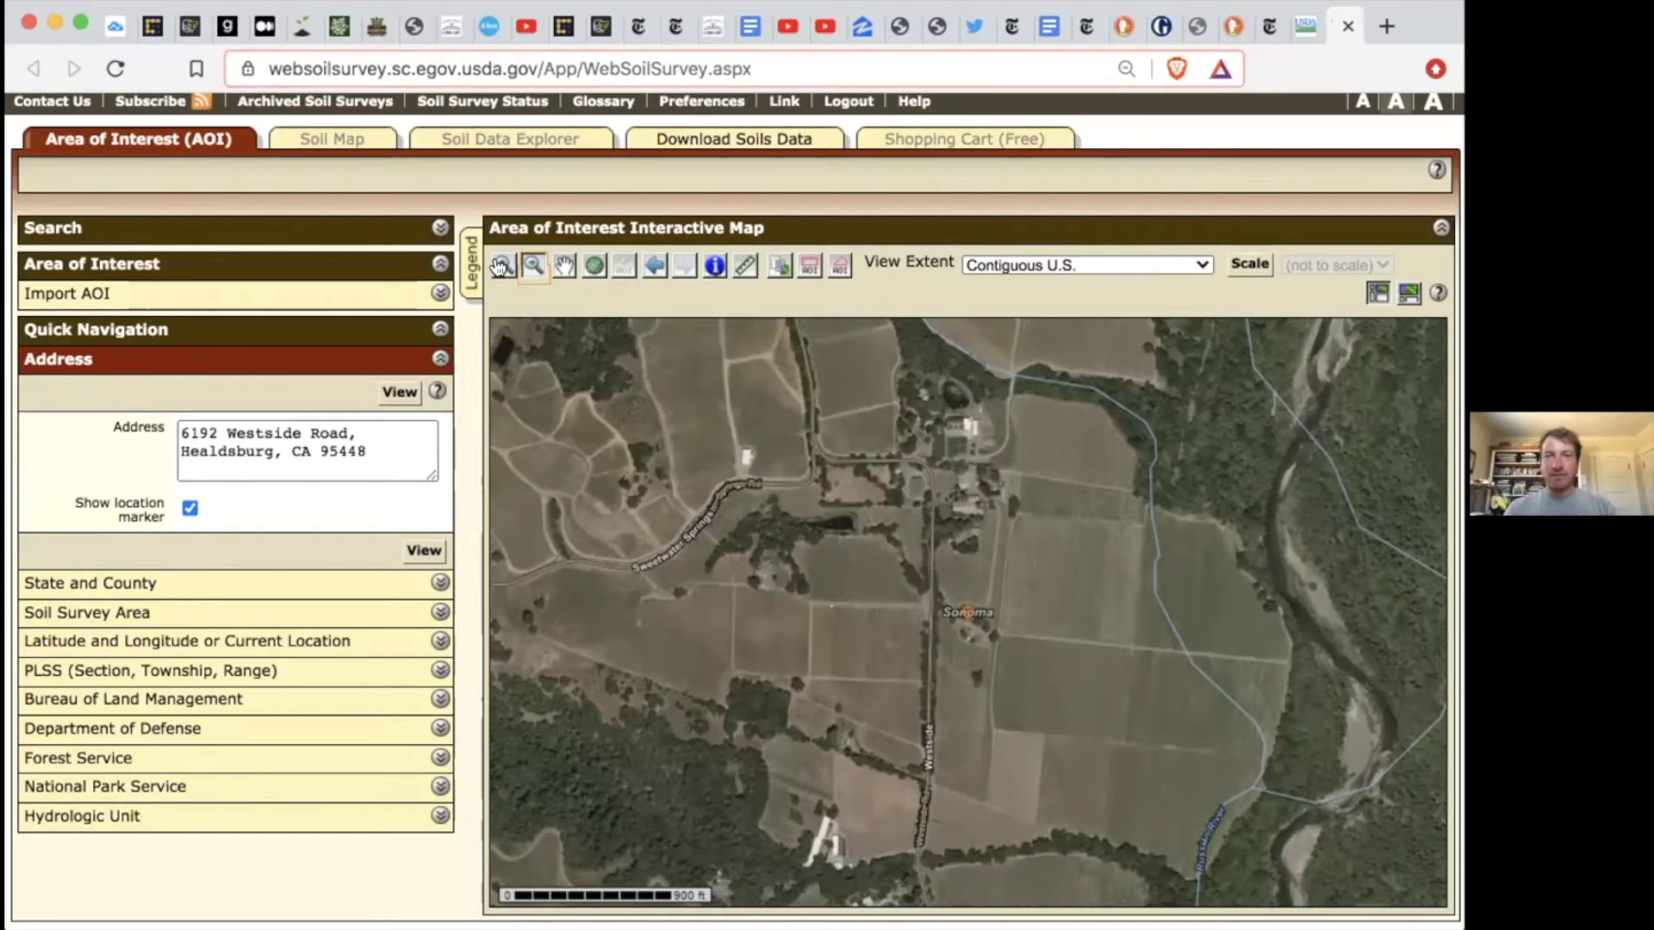
{"action": "left_click", "coordinate": [868, 575]}
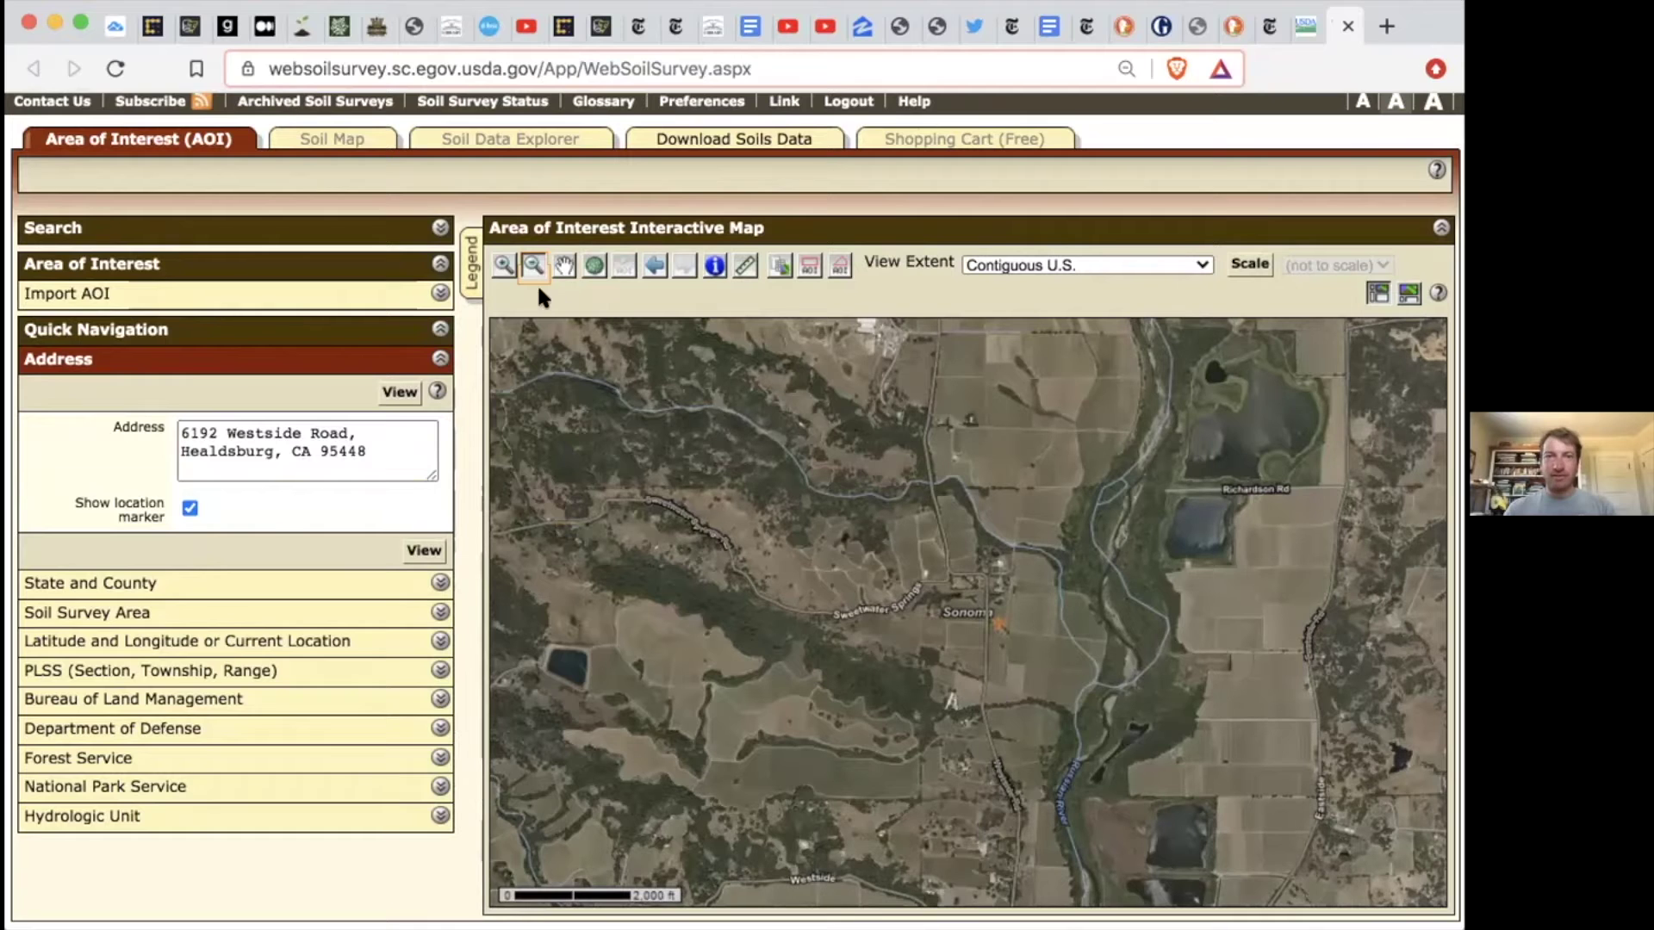
{"action": "left_click", "coordinate": [504, 265]}
{"action": "left_click", "coordinate": [980, 634]}
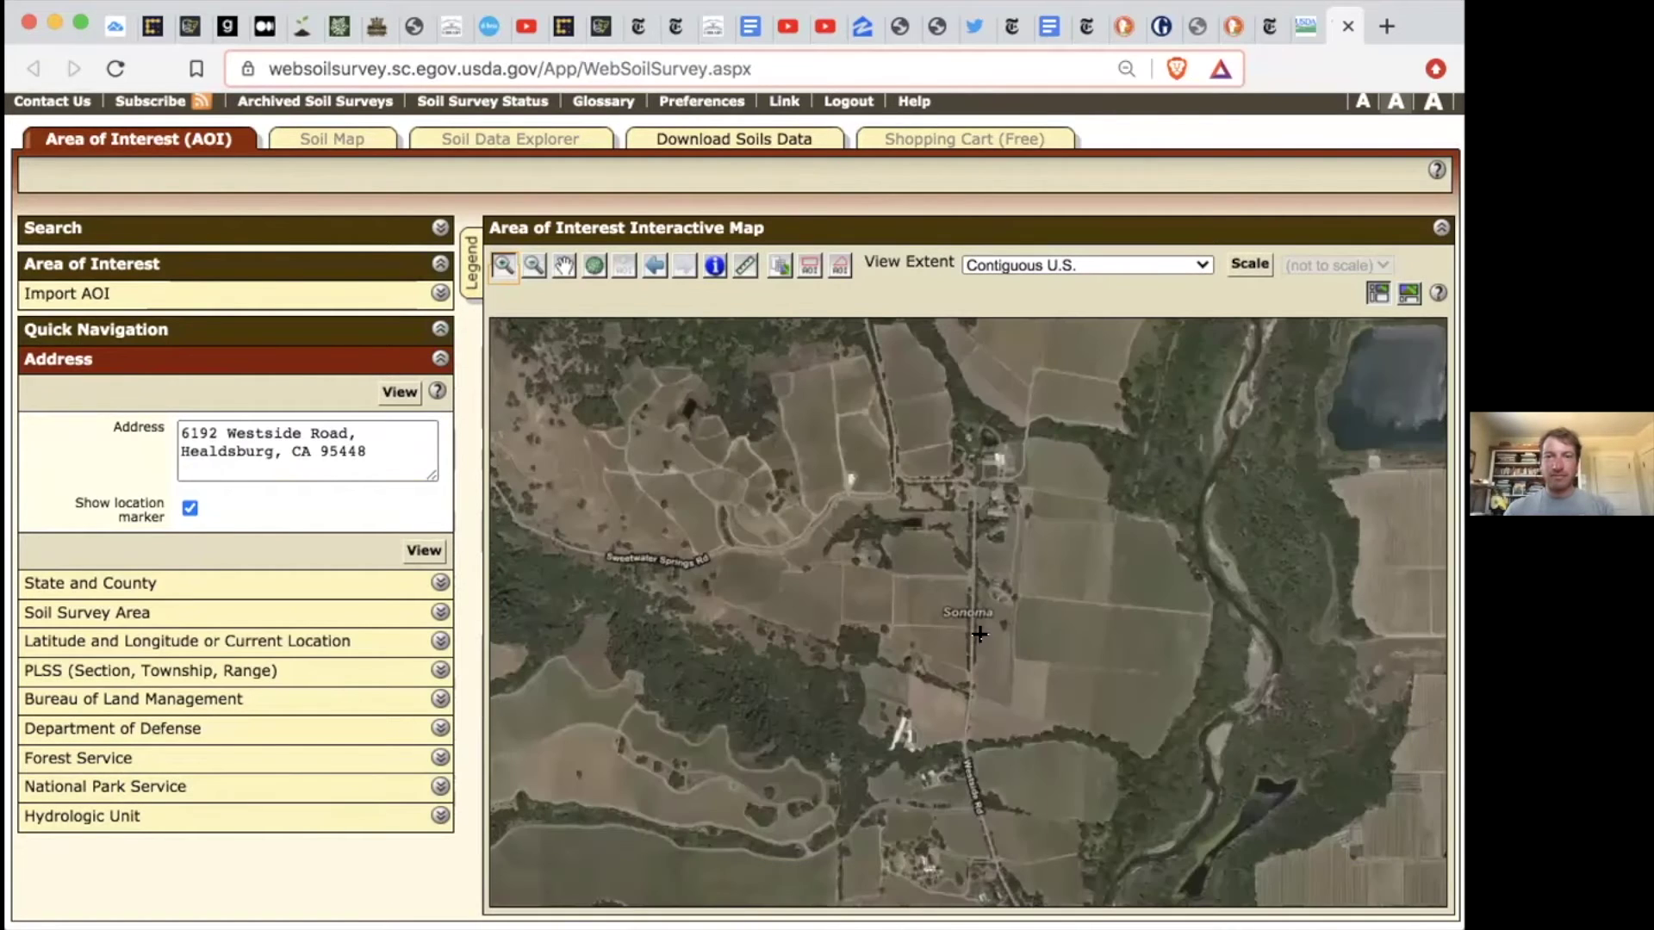
{"action": "left_click", "coordinate": [997, 642]}
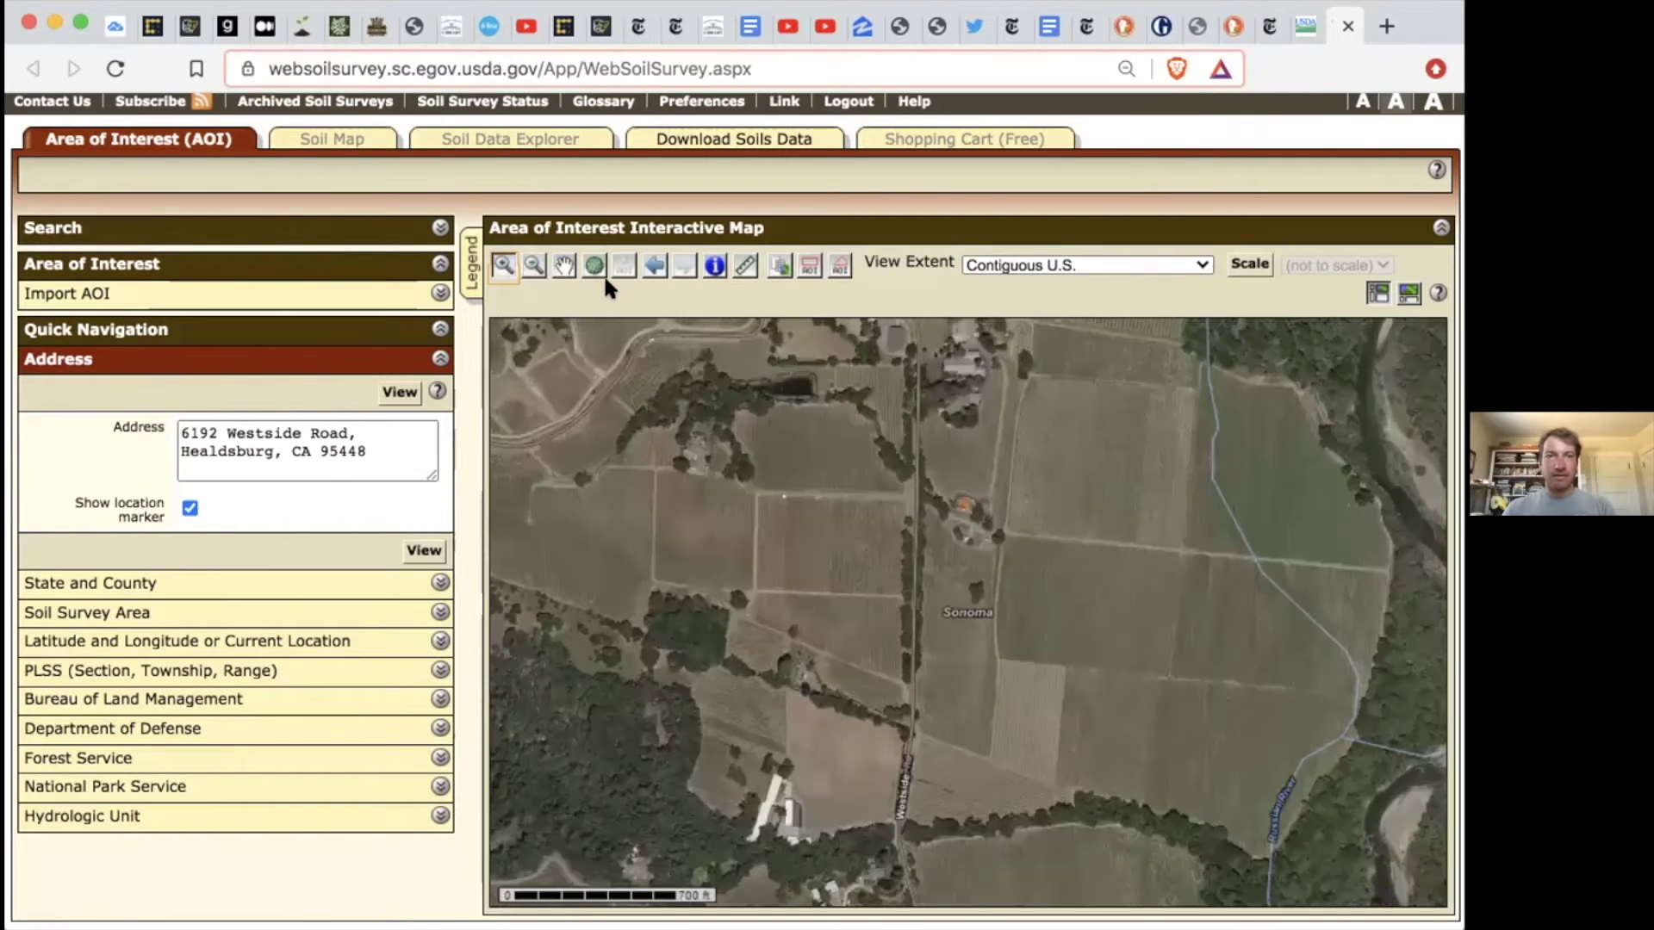
Start the AOI polygon at the vineyard's western edge and trace its northern boundary.
{"action": "left_click", "coordinate": [838, 267]}
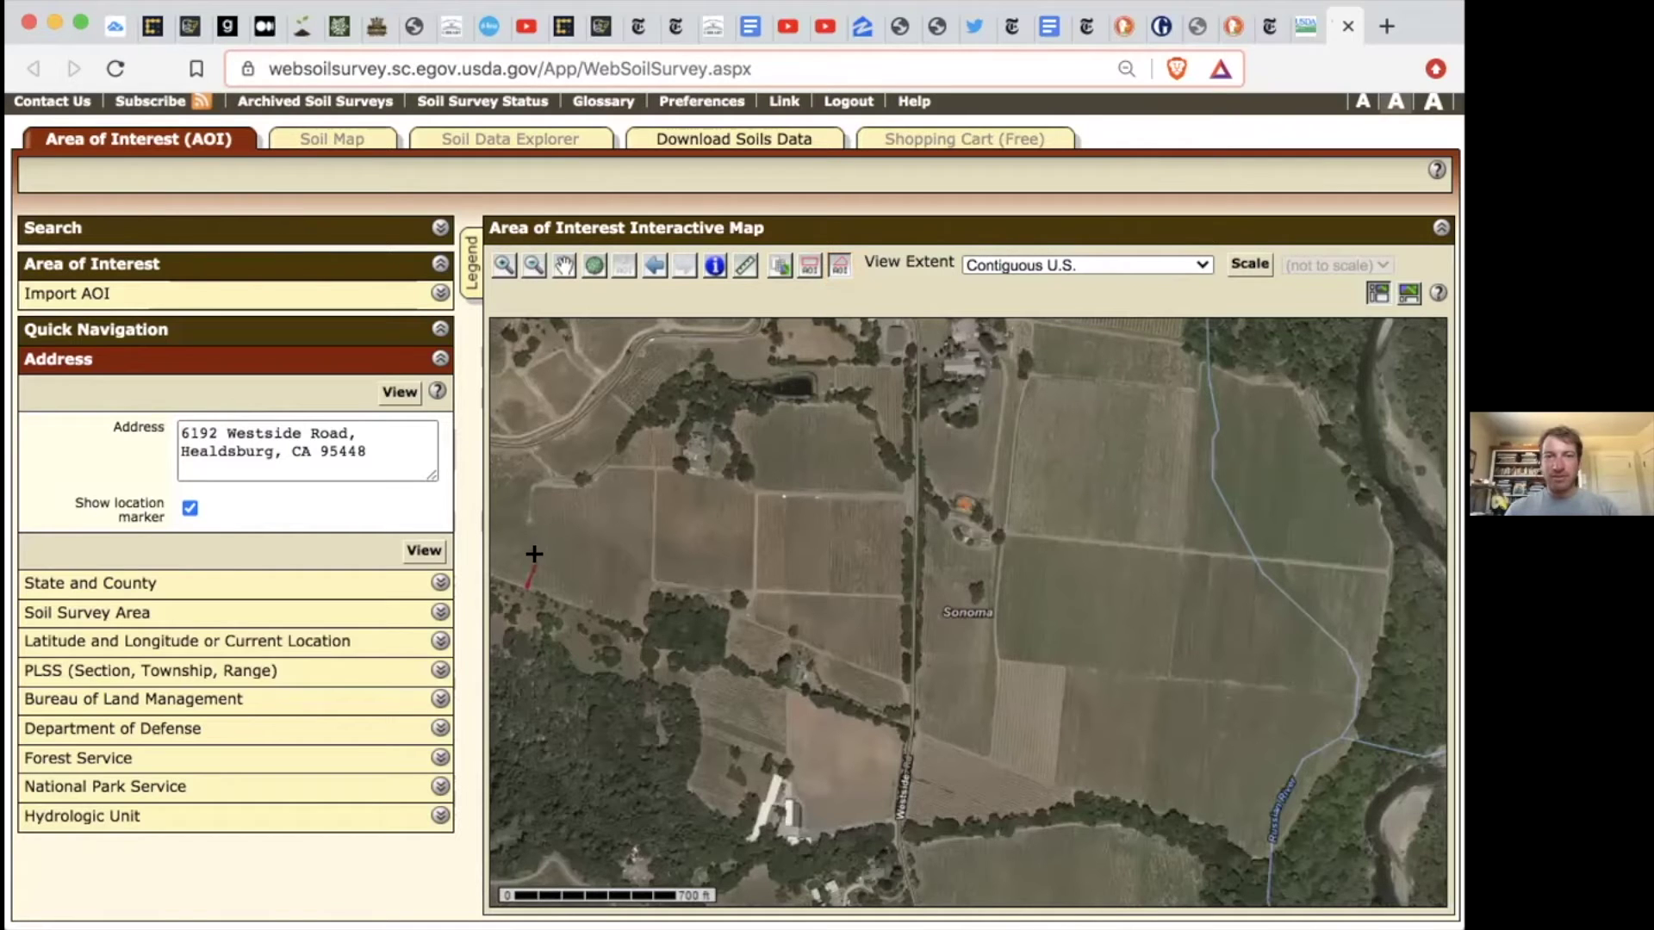
{"action": "left_click", "coordinate": [526, 587]}
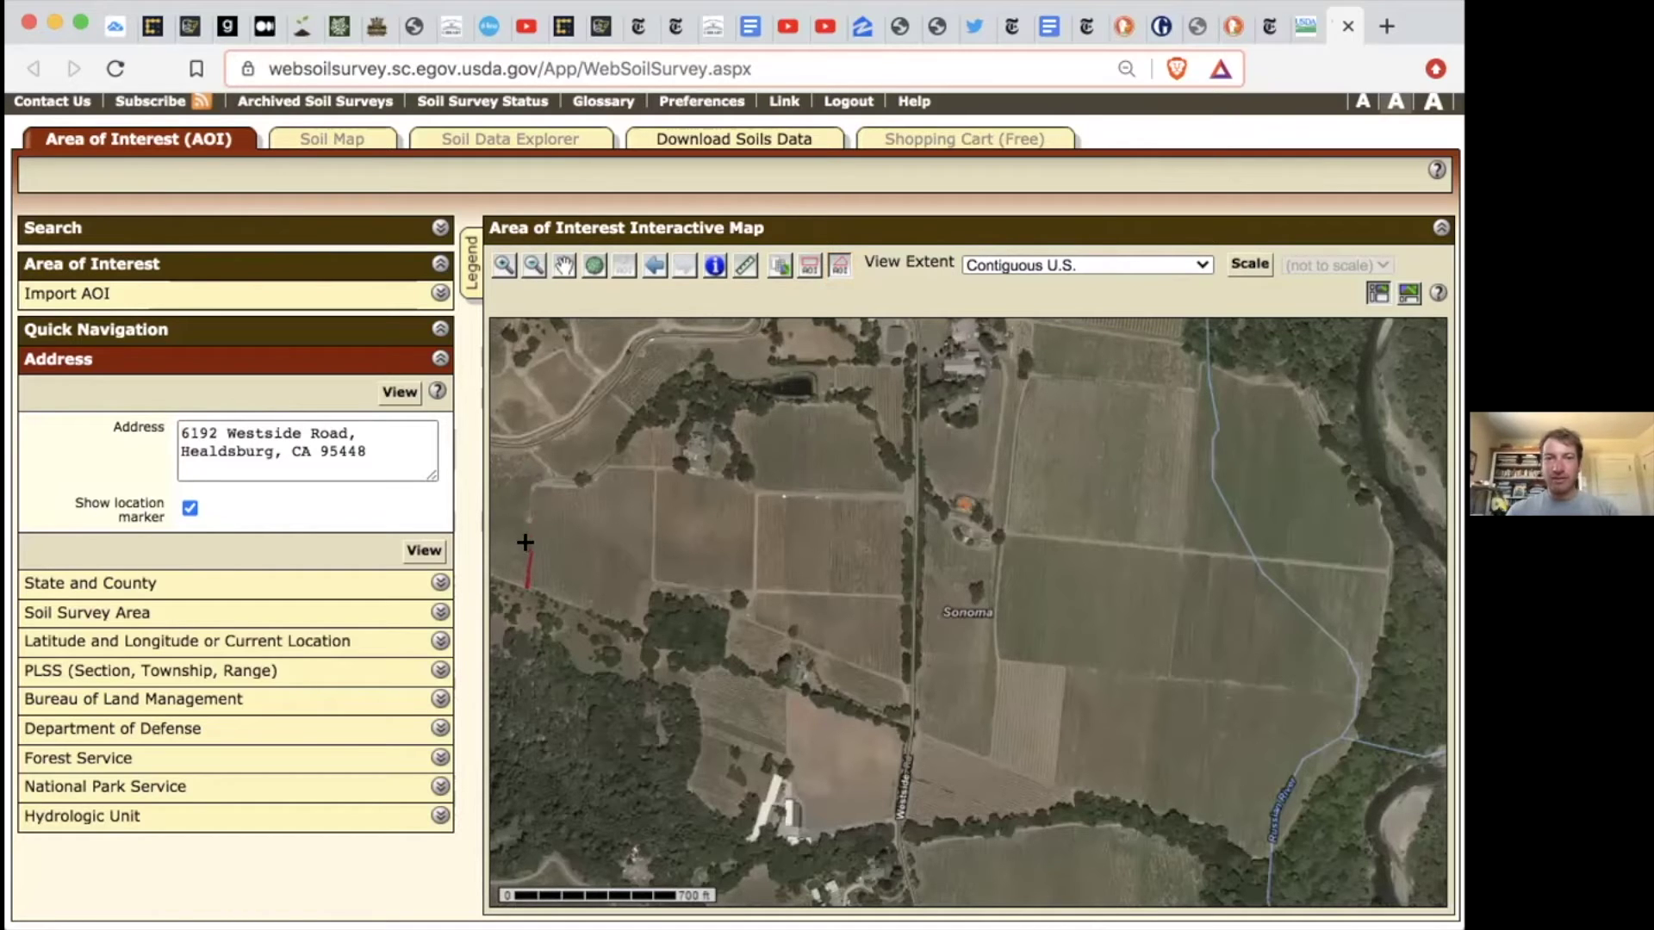
{"action": "left_click", "coordinate": [528, 486]}
{"action": "left_click", "coordinate": [593, 485]}
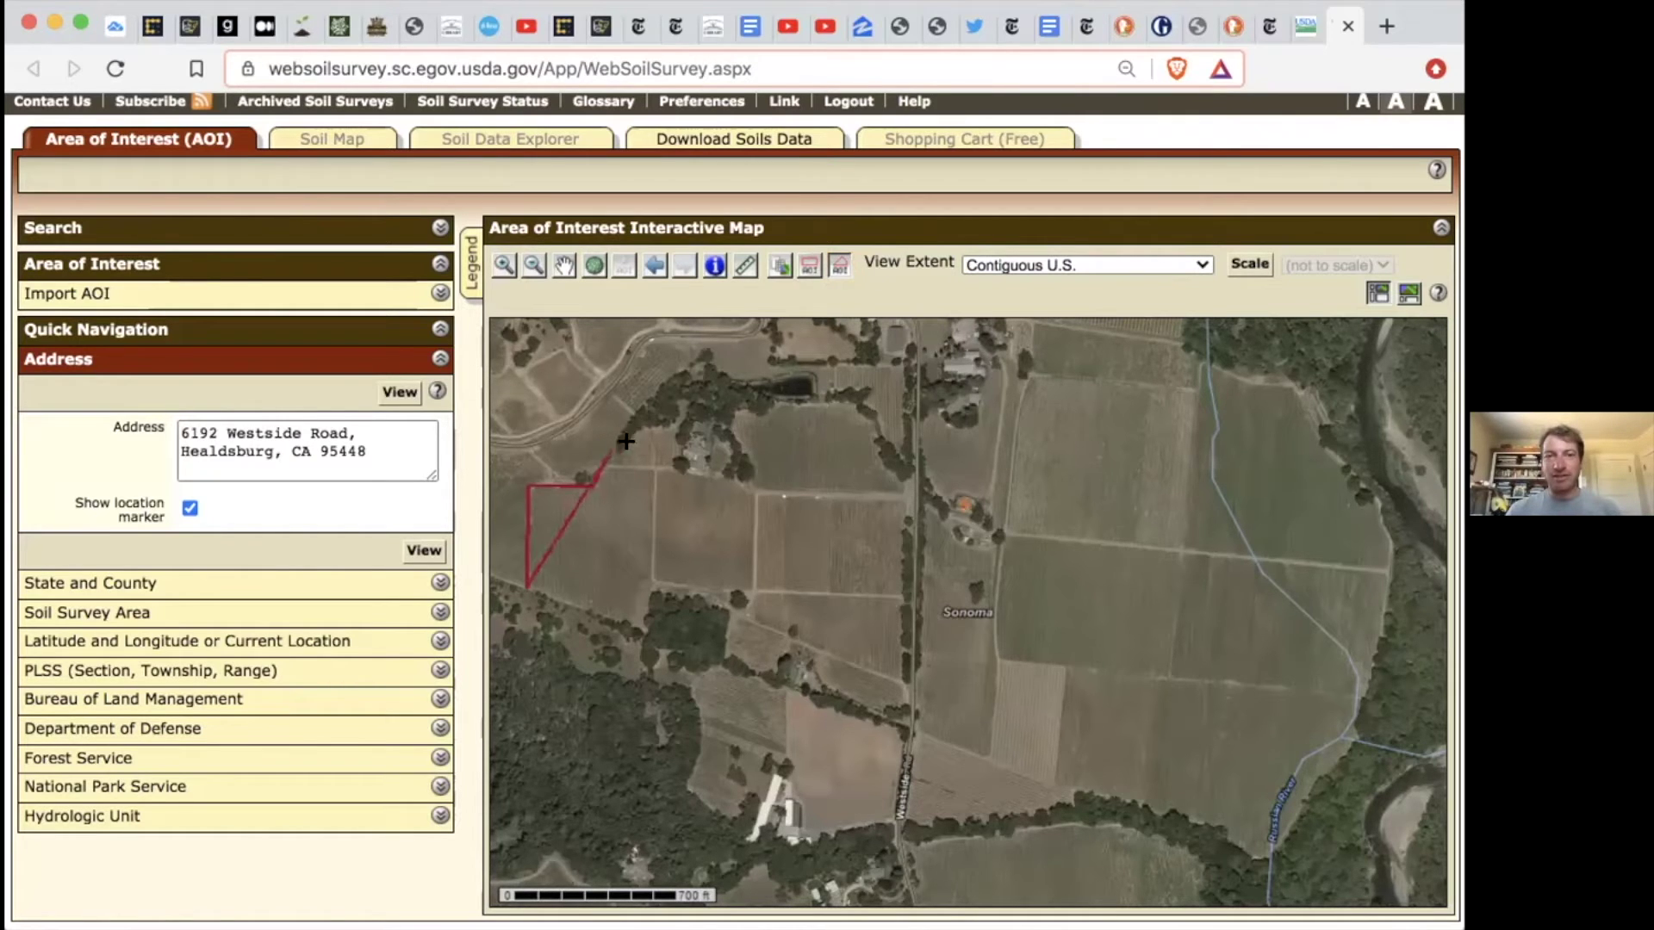
{"action": "left_click", "coordinate": [680, 419]}
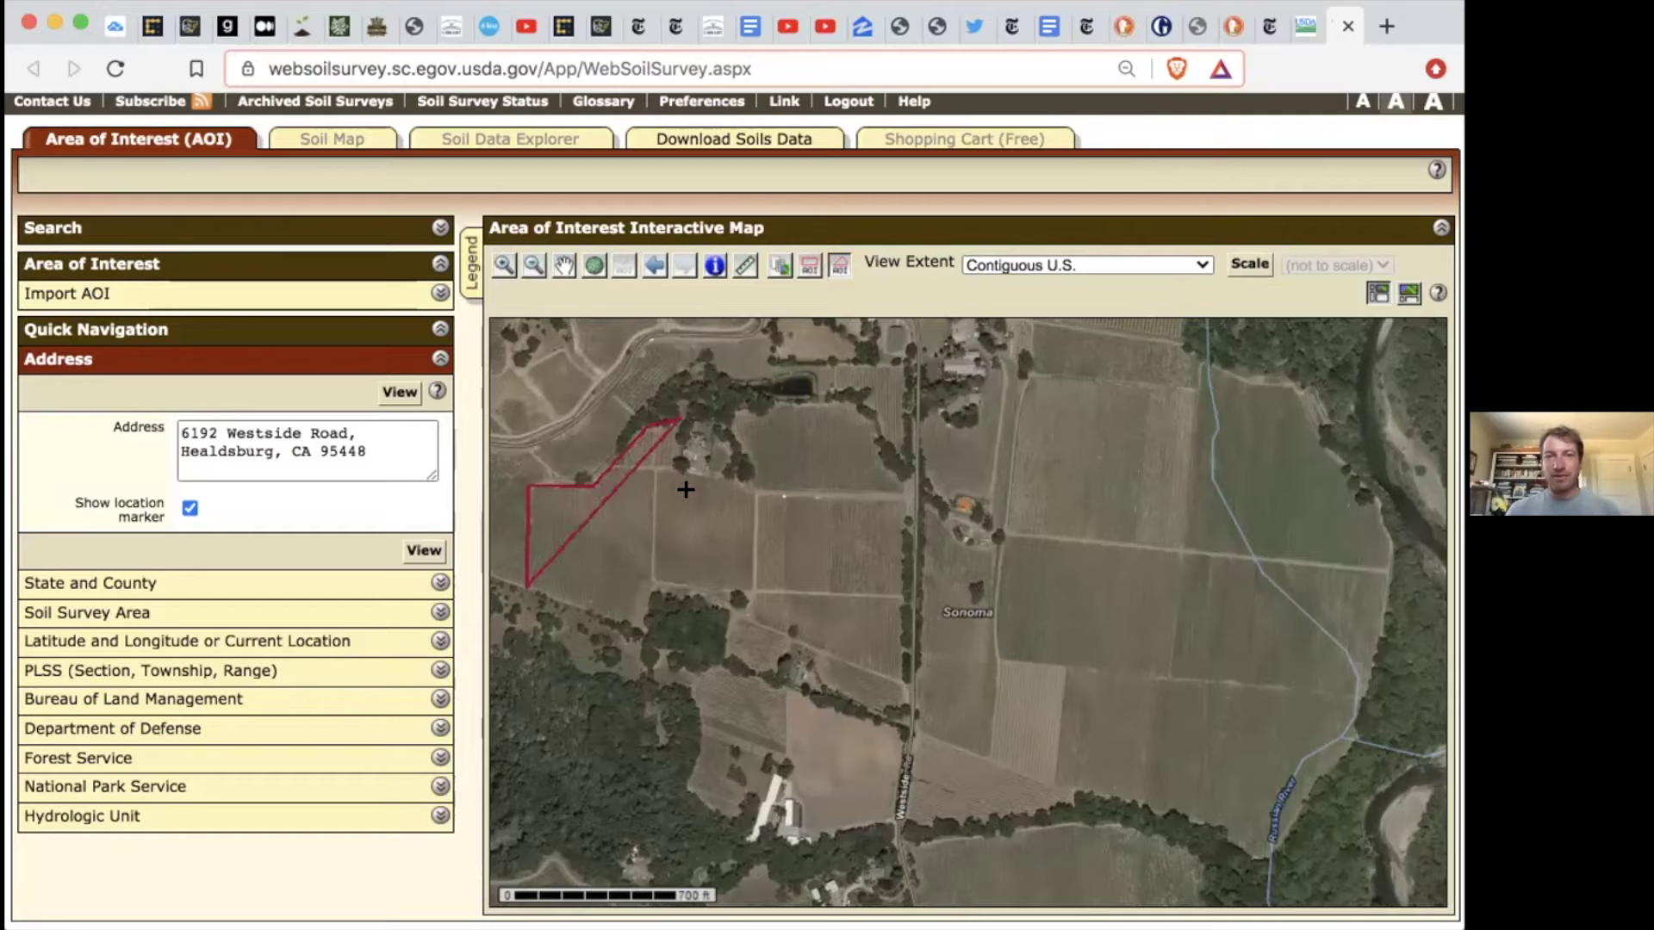
{"action": "left_click", "coordinate": [679, 476]}
{"action": "left_click", "coordinate": [712, 474]}
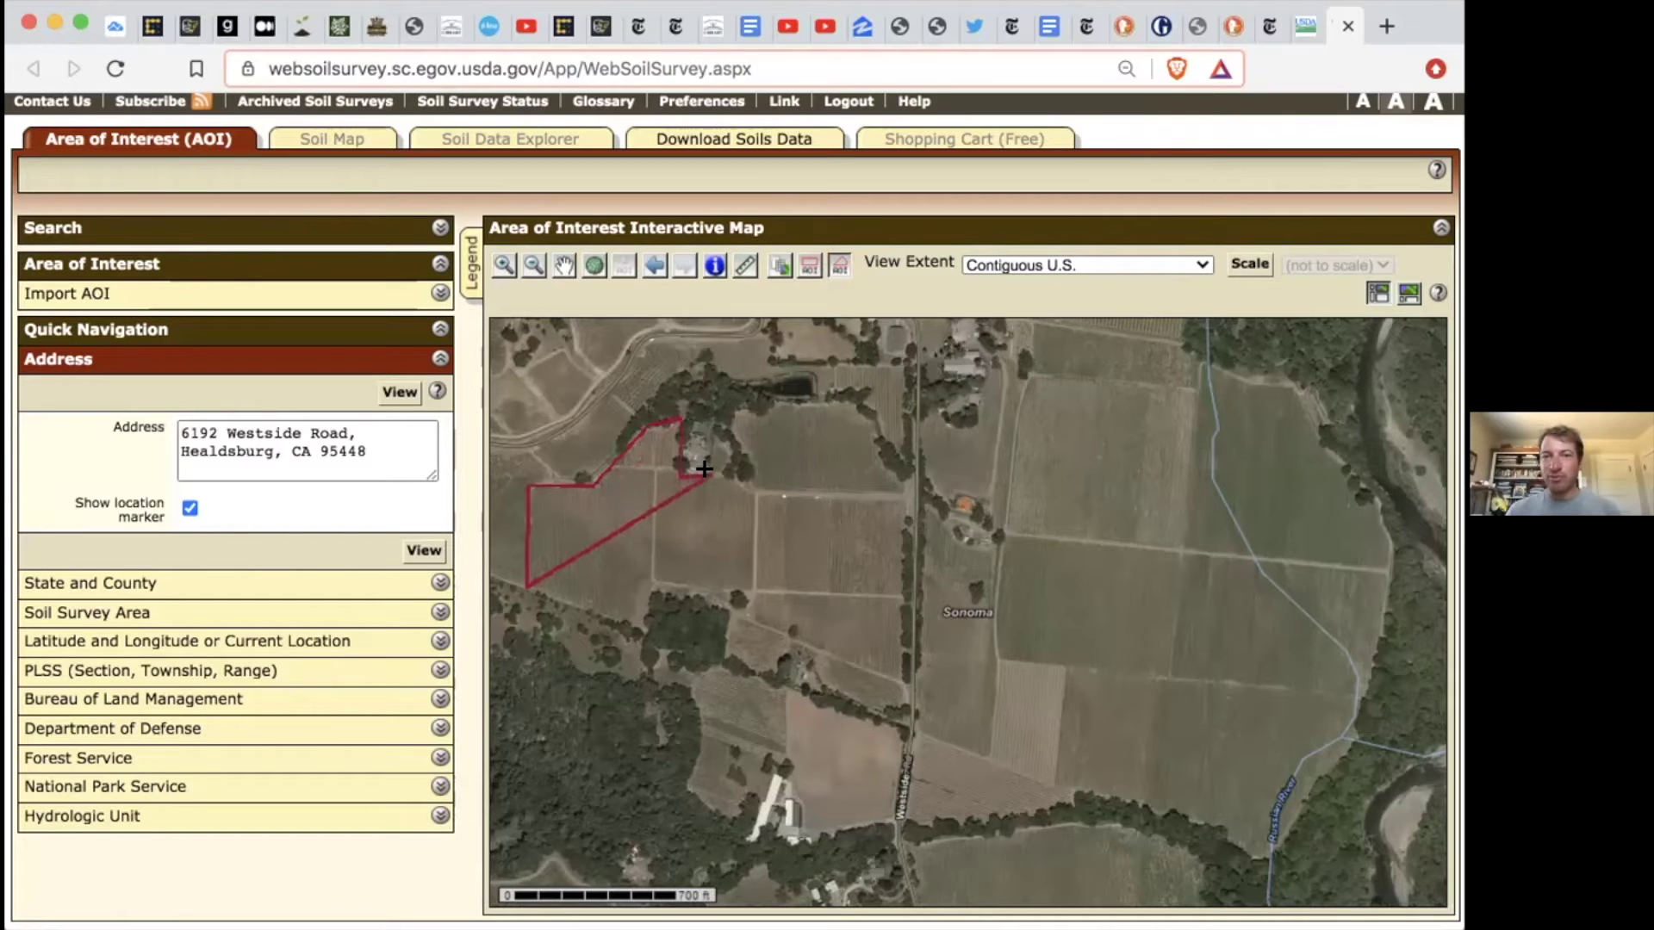
{"action": "left_click", "coordinate": [737, 405]}
{"action": "left_click", "coordinate": [840, 393]}
{"action": "left_click", "coordinate": [832, 366]}
{"action": "left_click", "coordinate": [916, 364]}
{"action": "left_click", "coordinate": [920, 413]}
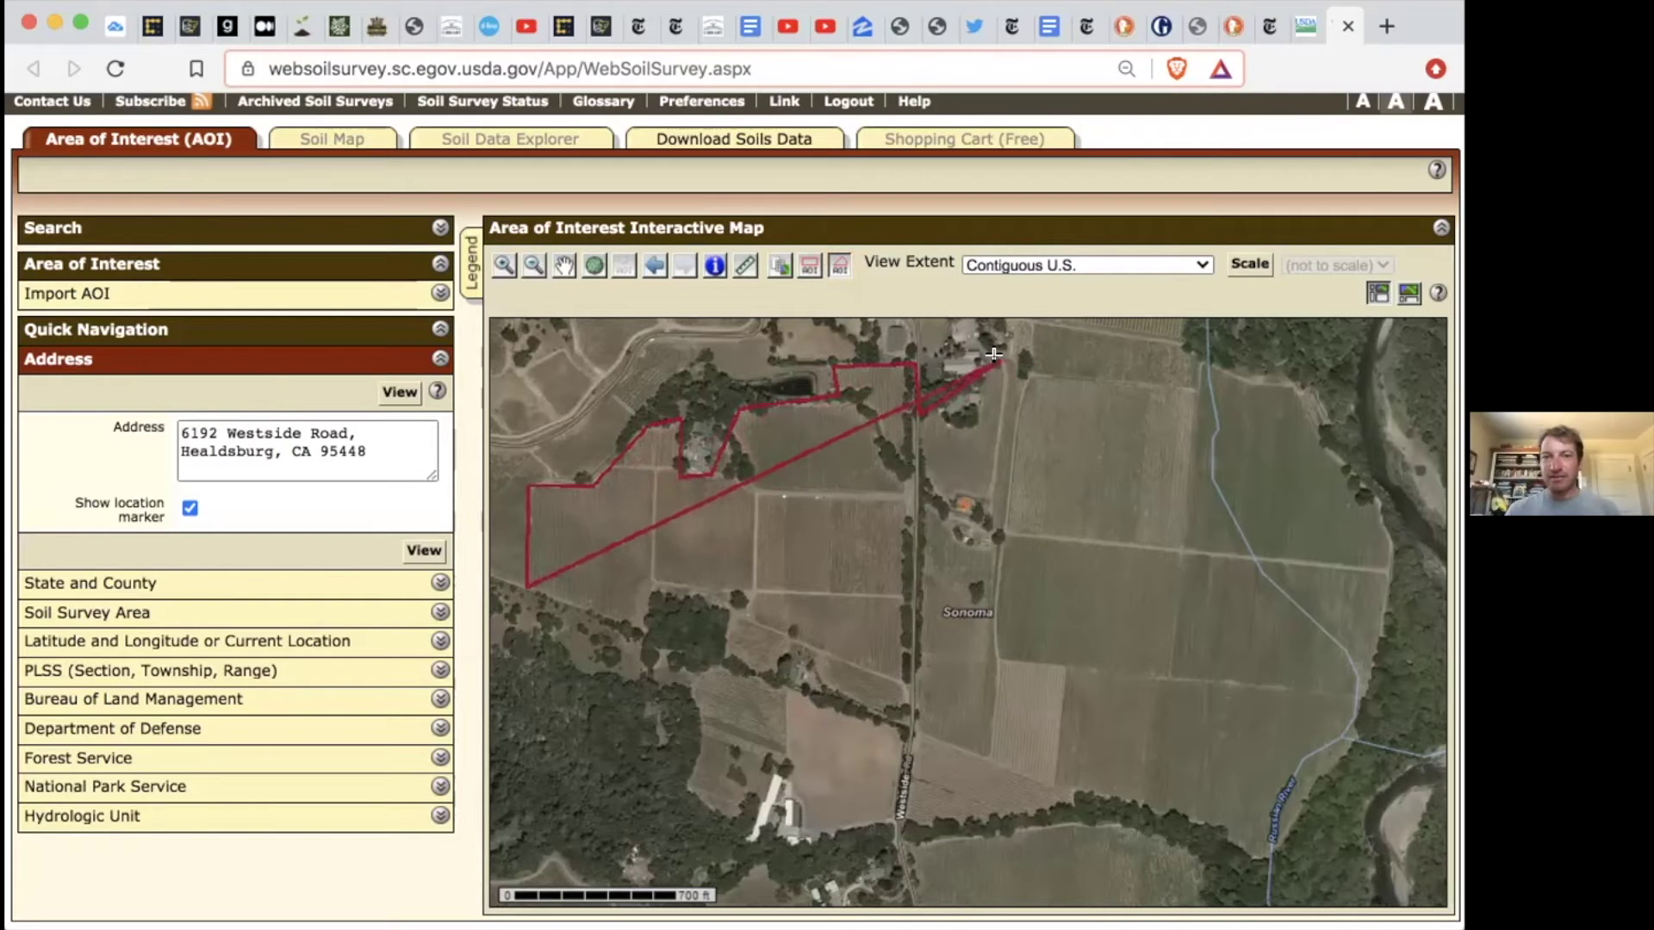
{"action": "left_click", "coordinate": [1028, 327]}
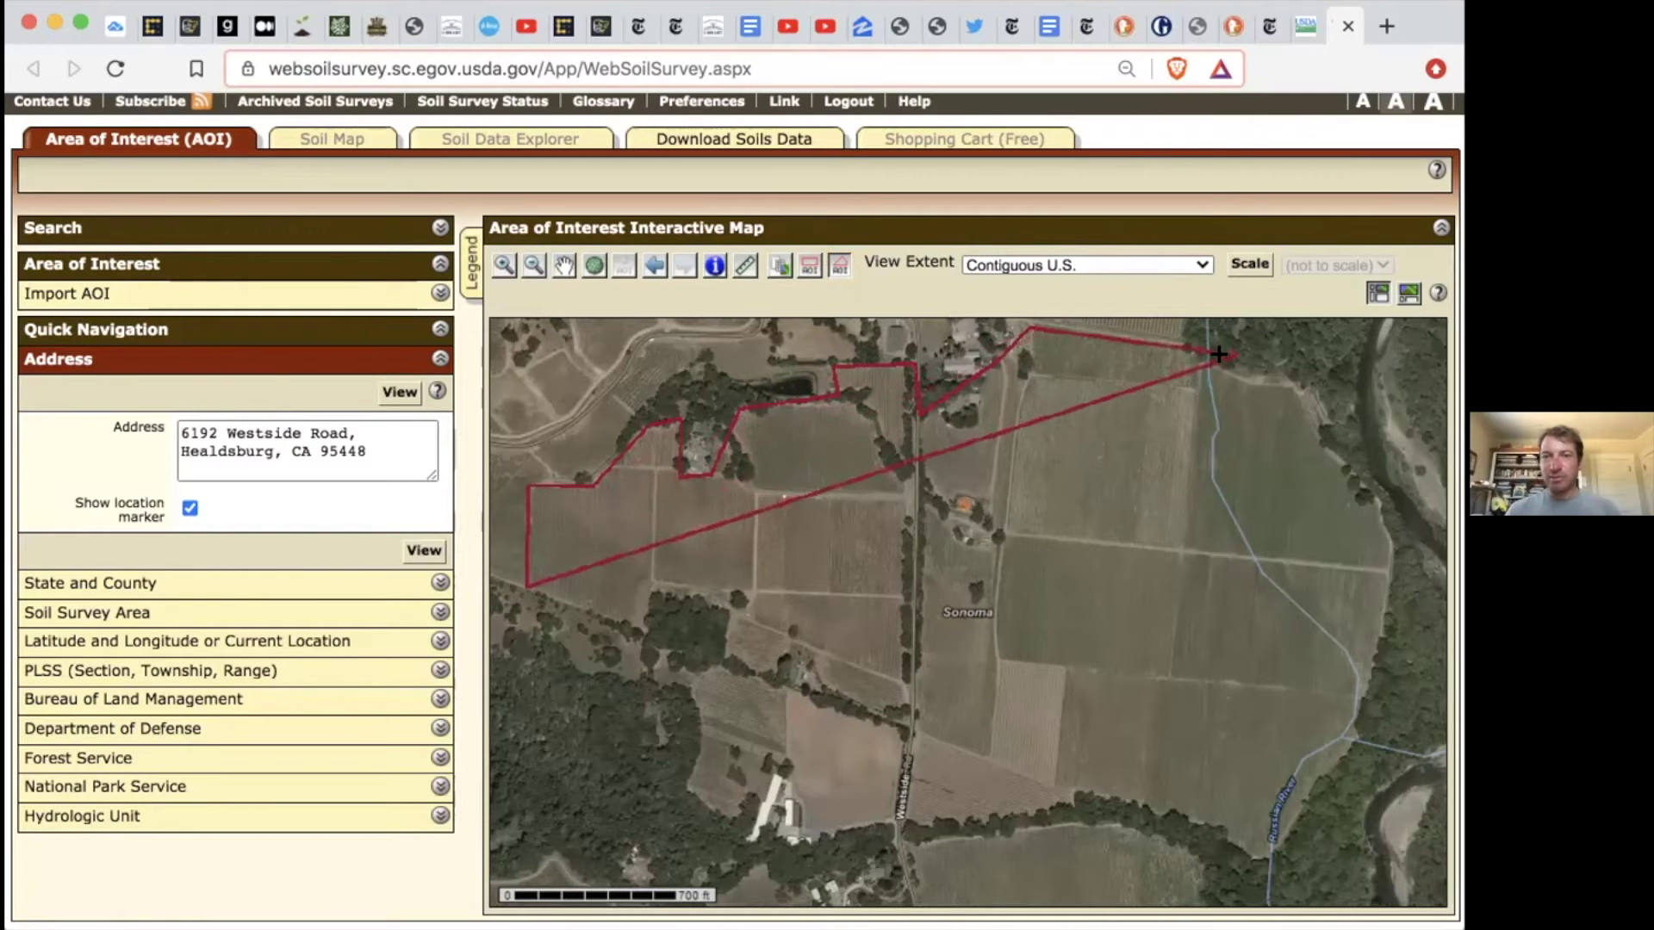
Trace the eastern, southern and southwest edges, then close the polygon into the area of interest.
{"action": "left_click", "coordinate": [1308, 391]}
{"action": "left_click", "coordinate": [1386, 533]}
{"action": "left_click", "coordinate": [1354, 717]}
{"action": "left_click", "coordinate": [1263, 857]}
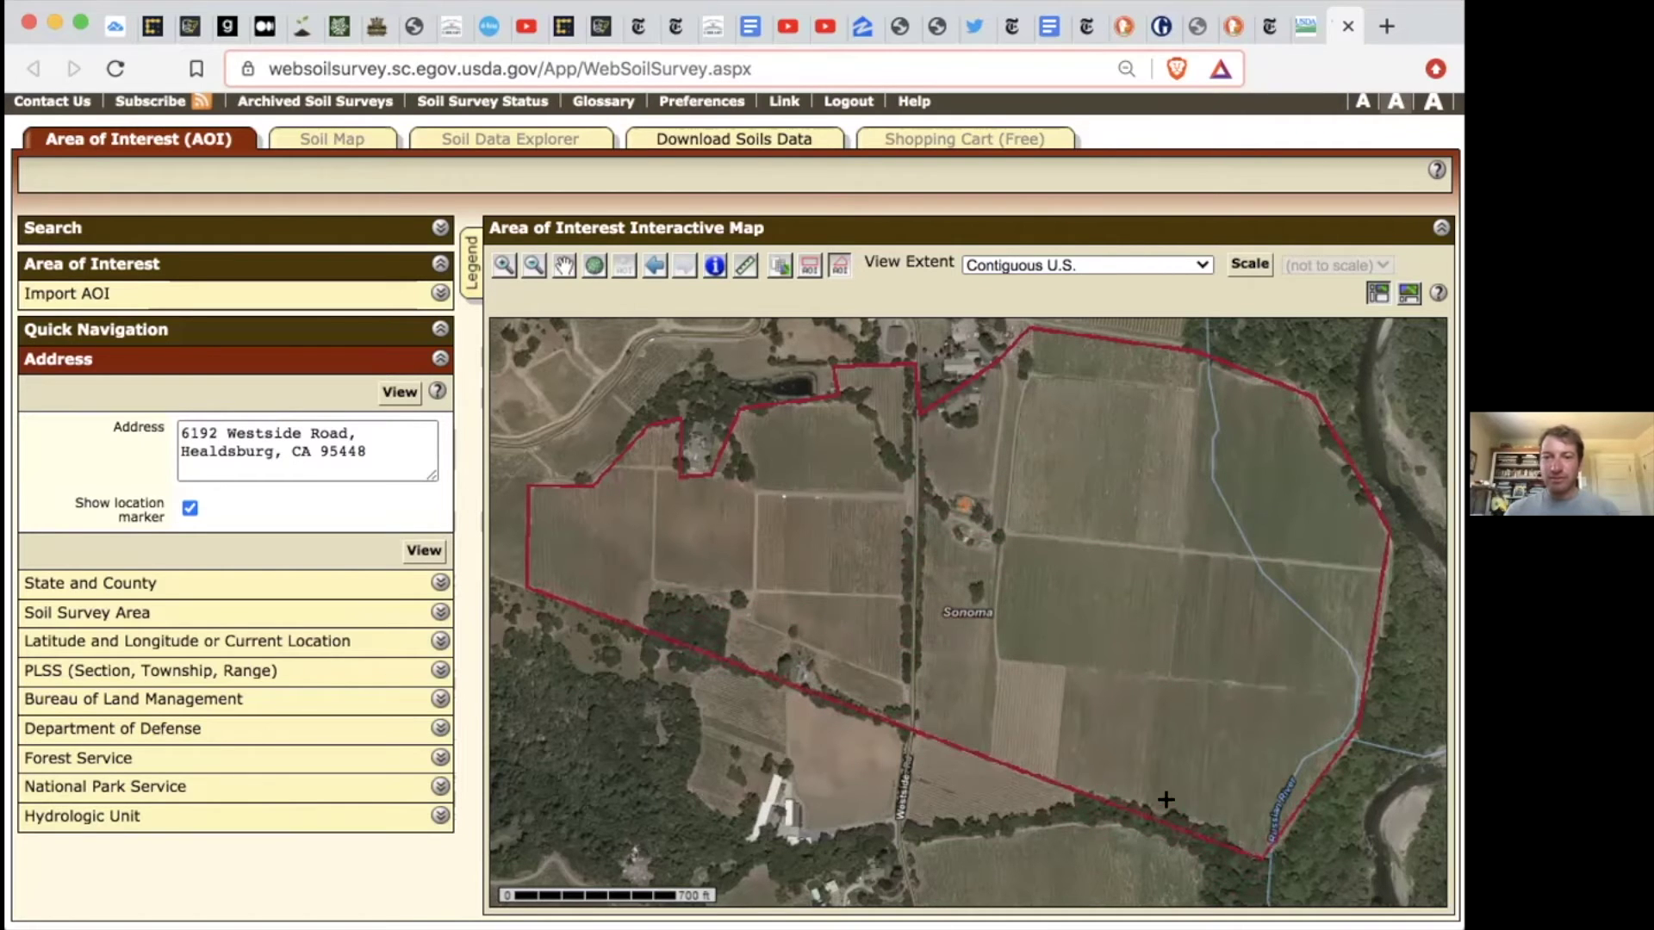
{"action": "left_click", "coordinate": [1088, 786]}
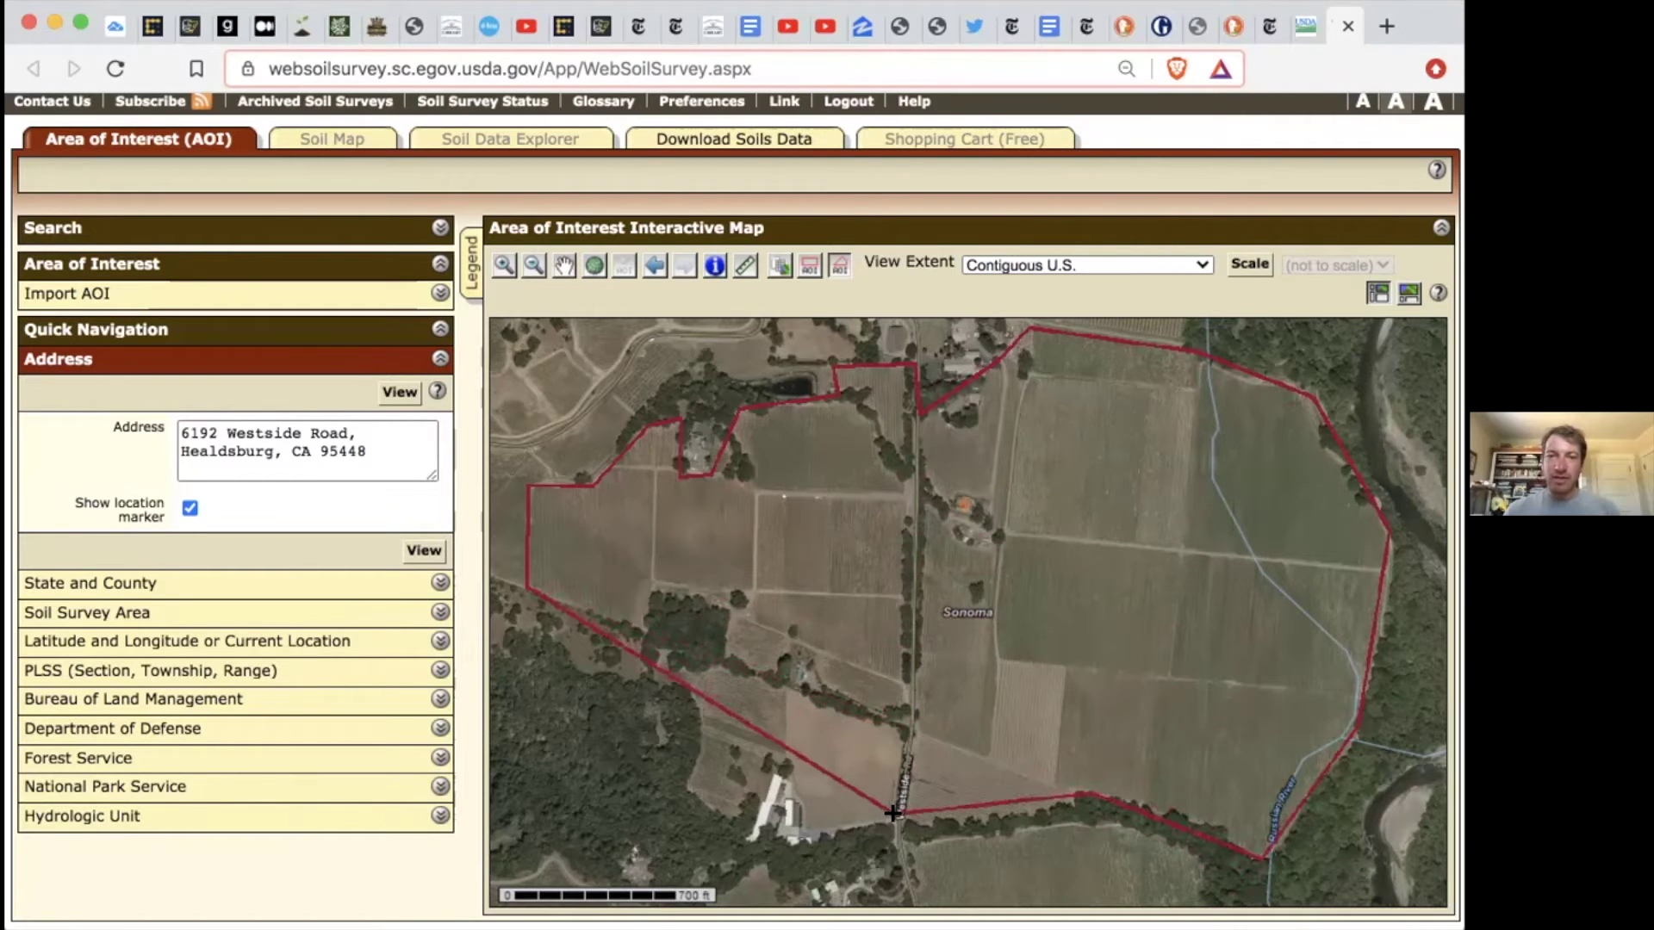
{"action": "left_click", "coordinate": [788, 834]}
{"action": "left_click", "coordinate": [686, 791]}
{"action": "left_click", "coordinate": [700, 671]}
{"action": "left_click", "coordinate": [728, 660]}
{"action": "left_click", "coordinate": [728, 611]}
{"action": "left_click", "coordinate": [652, 580]}
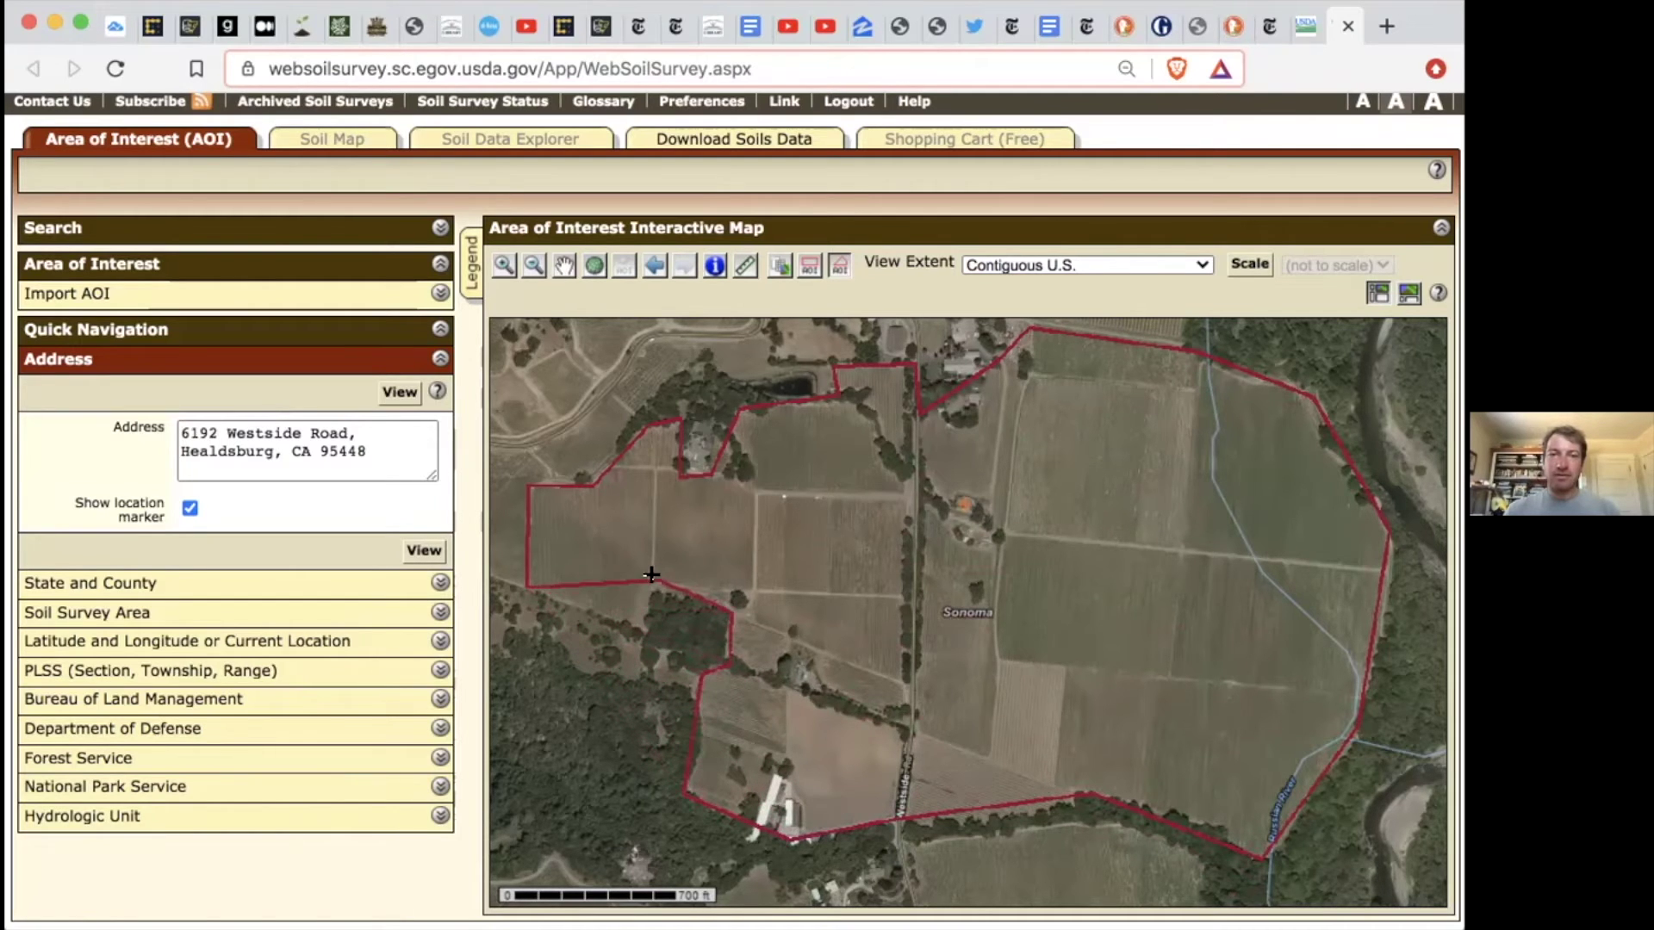
{"action": "double_click", "coordinate": [640, 626]}
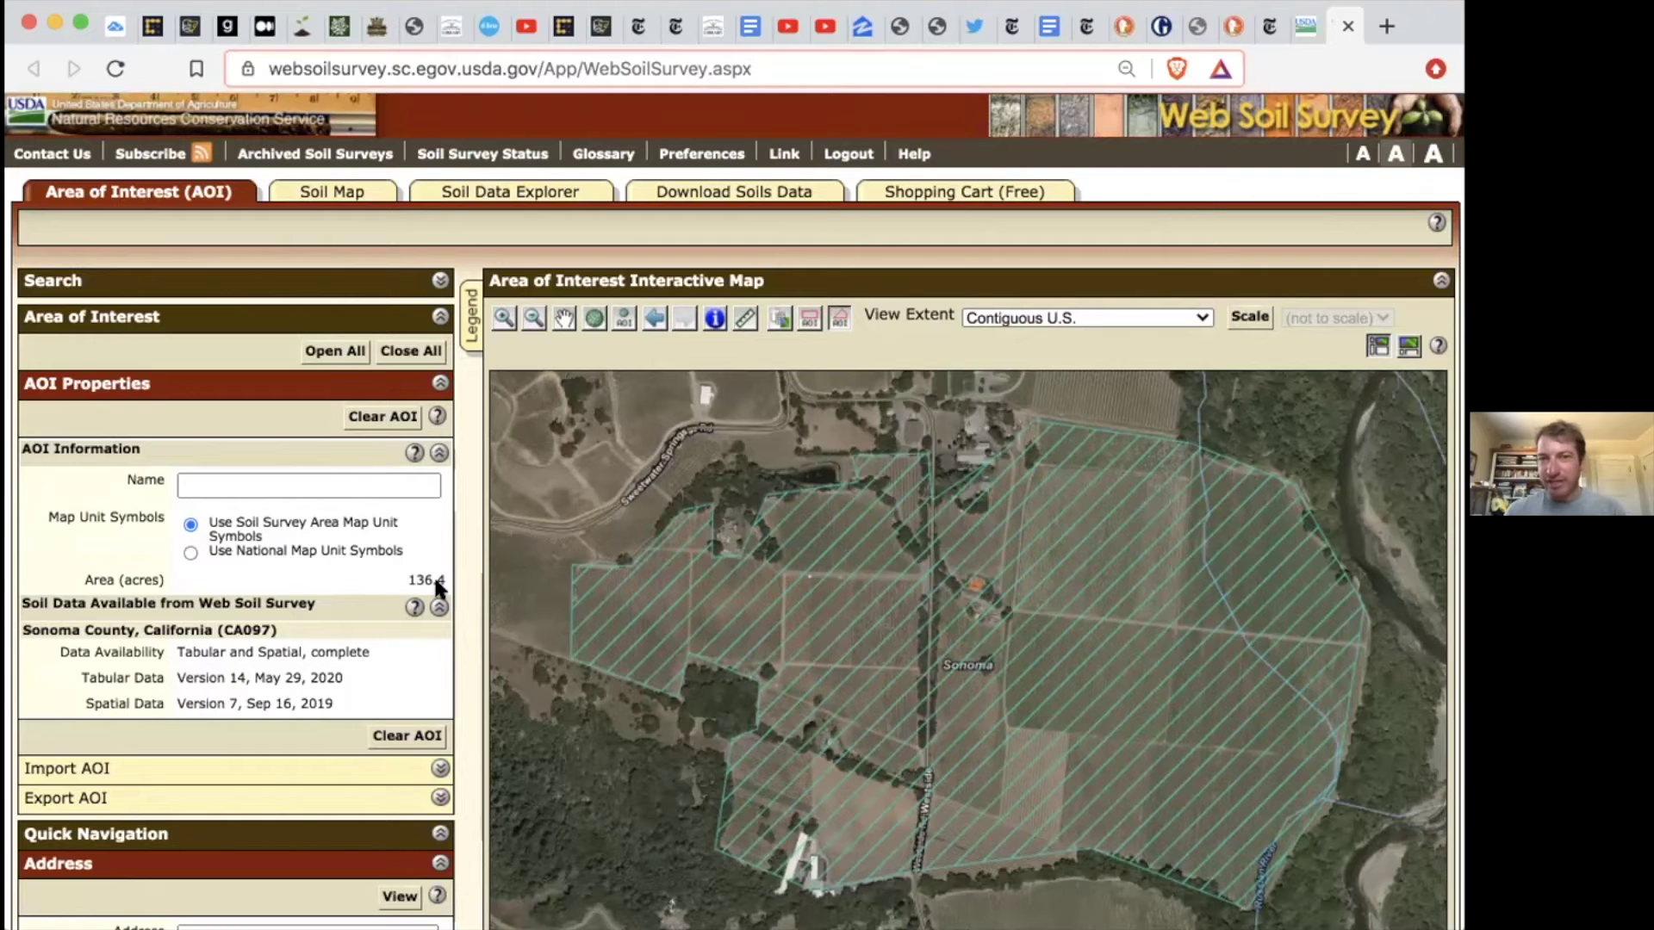
Show the Soil Map and review its Map Unit Legend of eight soil units.
{"action": "left_click", "coordinate": [340, 199]}
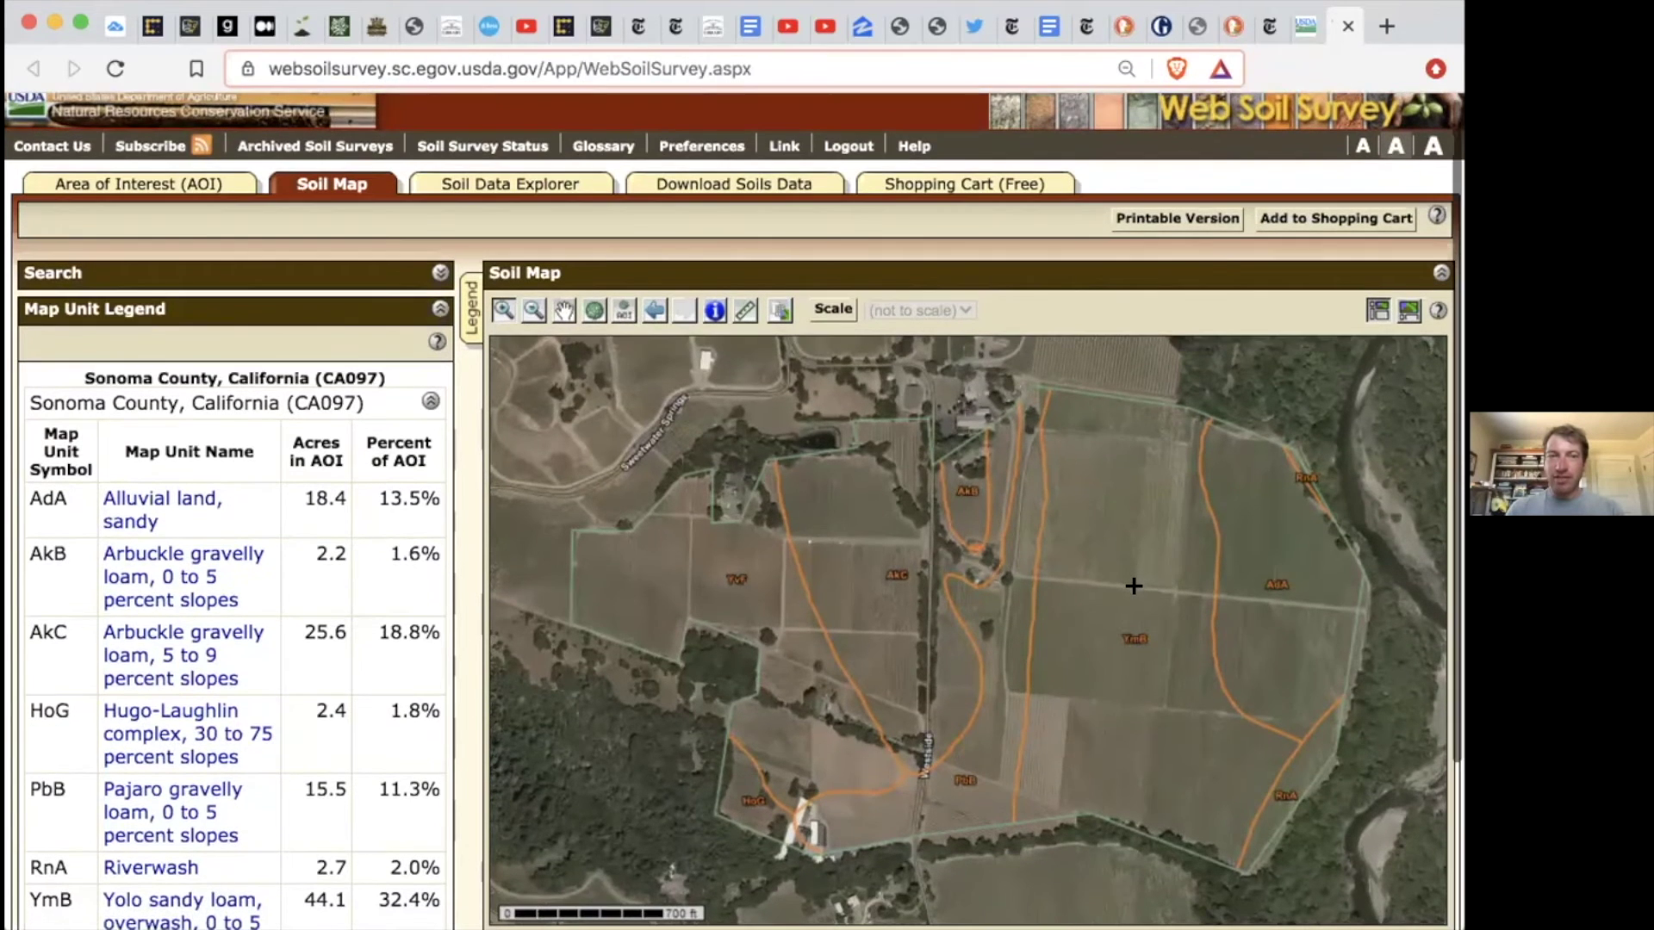
{"action": "scroll", "coordinate": [1134, 585], "scroll_direction": "down", "scroll_amount": 2}
{"action": "scroll", "coordinate": [1134, 586], "scroll_direction": "down", "scroll_amount": 3}
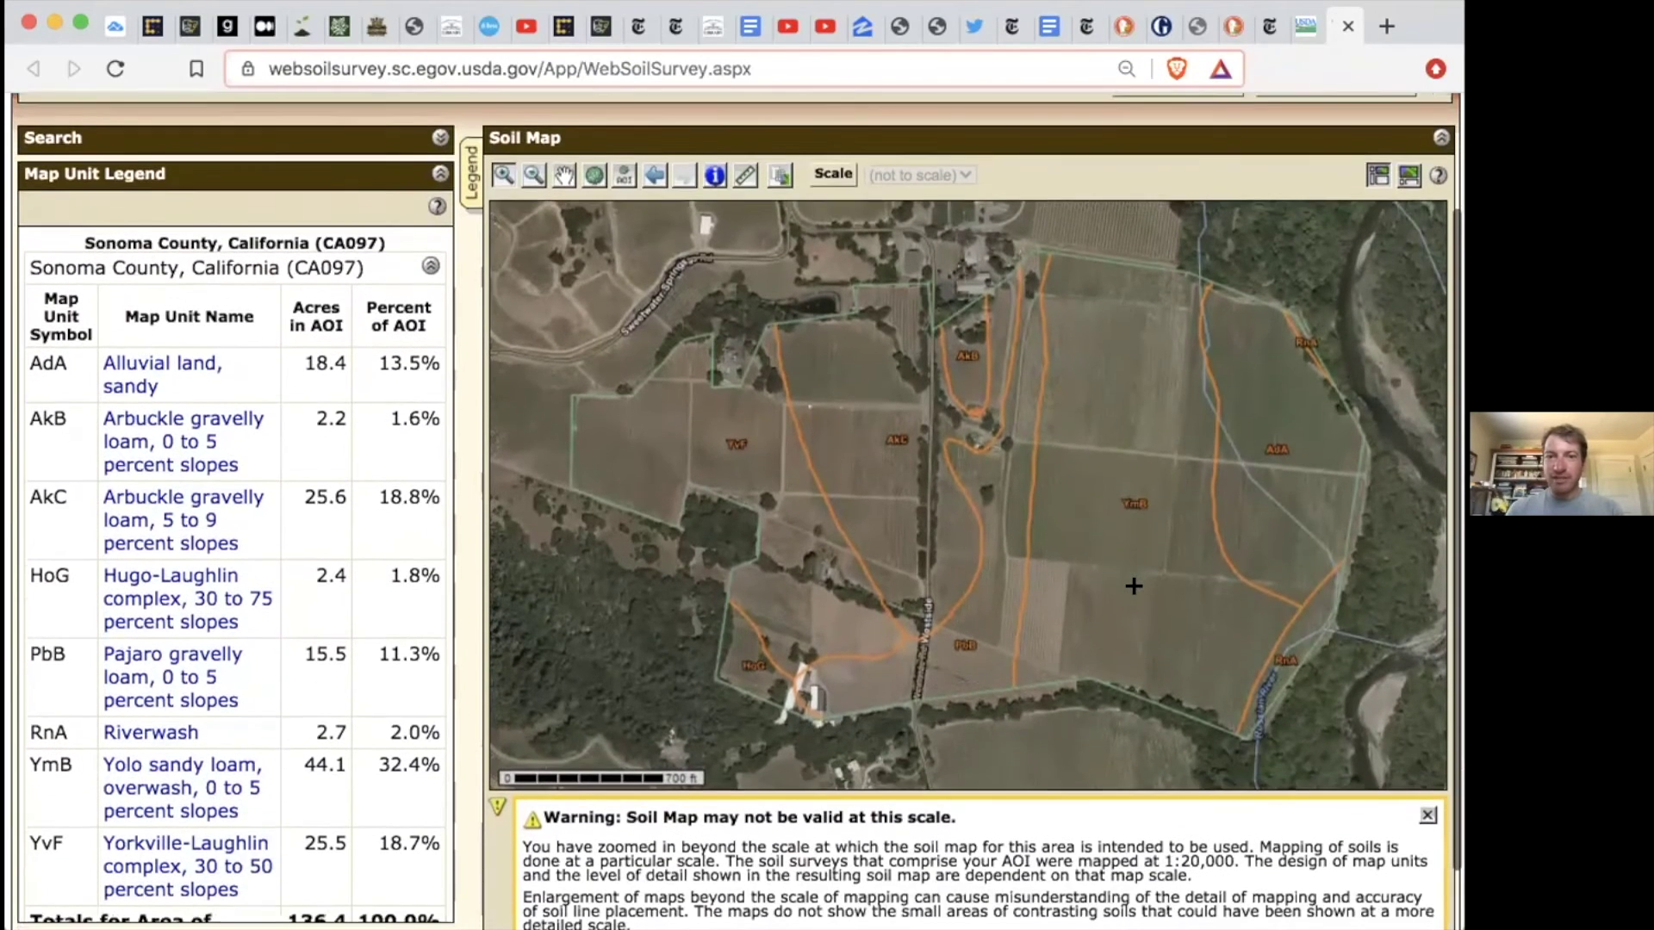
{"action": "scroll", "coordinate": [431, 538], "scroll_direction": "down", "scroll_amount": 1}
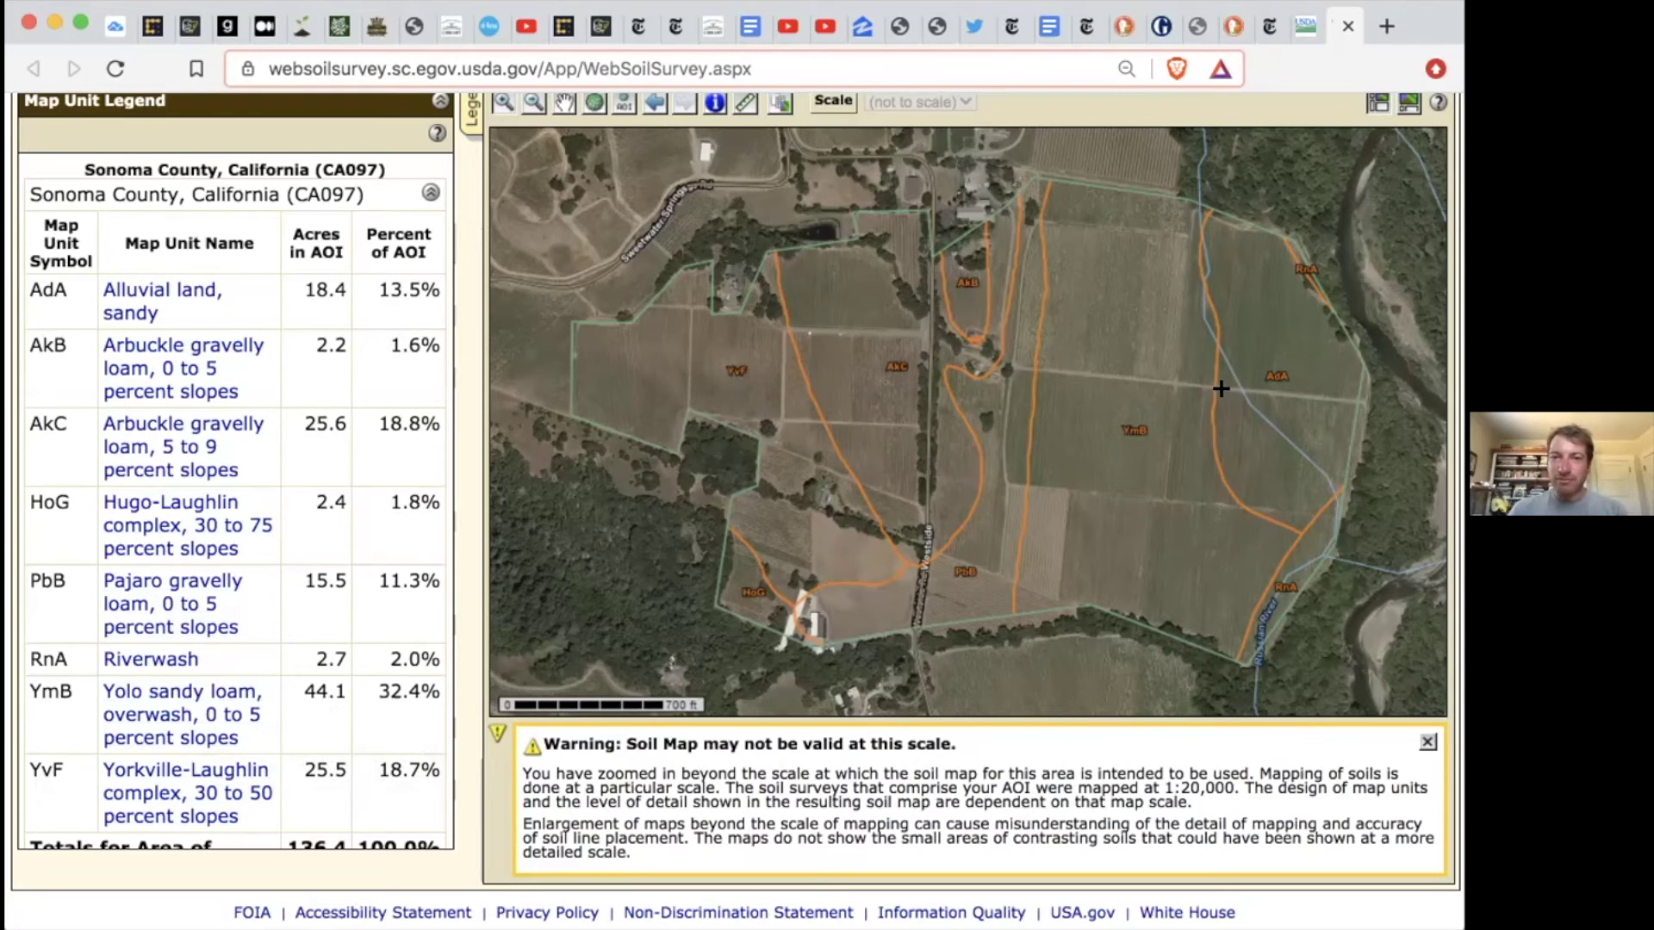
{"action": "scroll", "coordinate": [1048, 372], "scroll_direction": "up", "scroll_amount": 2}
{"action": "scroll", "coordinate": [1048, 372], "scroll_direction": "up", "scroll_amount": 3}
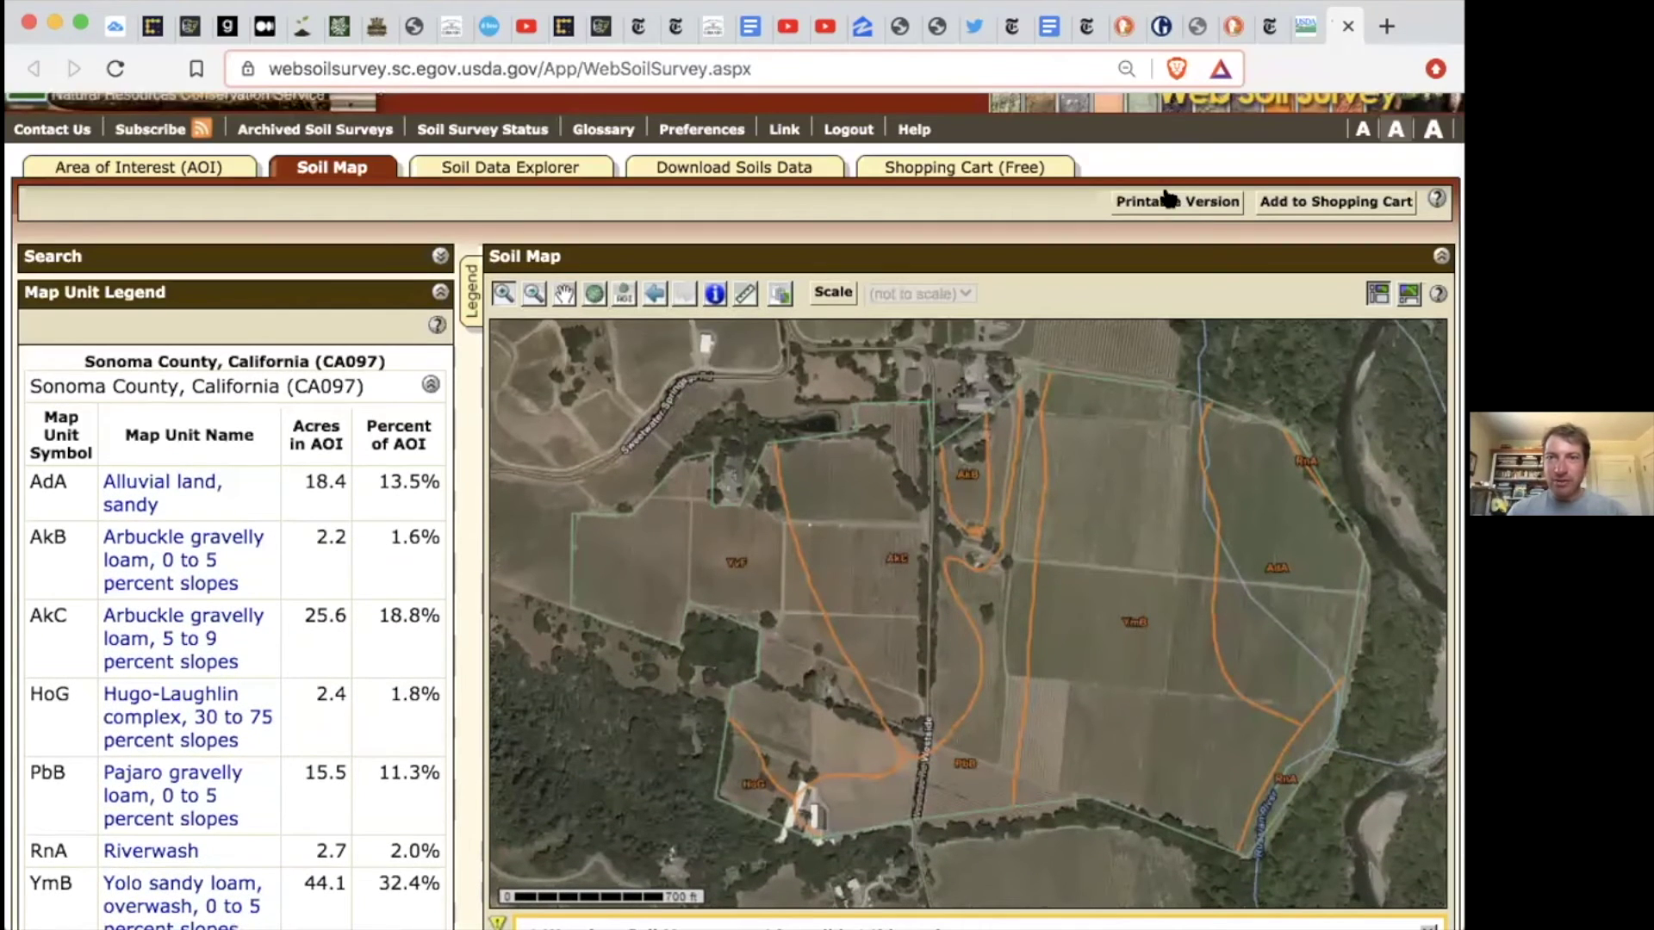
Generate a printable PDF soil map with the custom subtitle 'Rochioli Vineyard'.
{"action": "left_click", "coordinate": [1165, 205]}
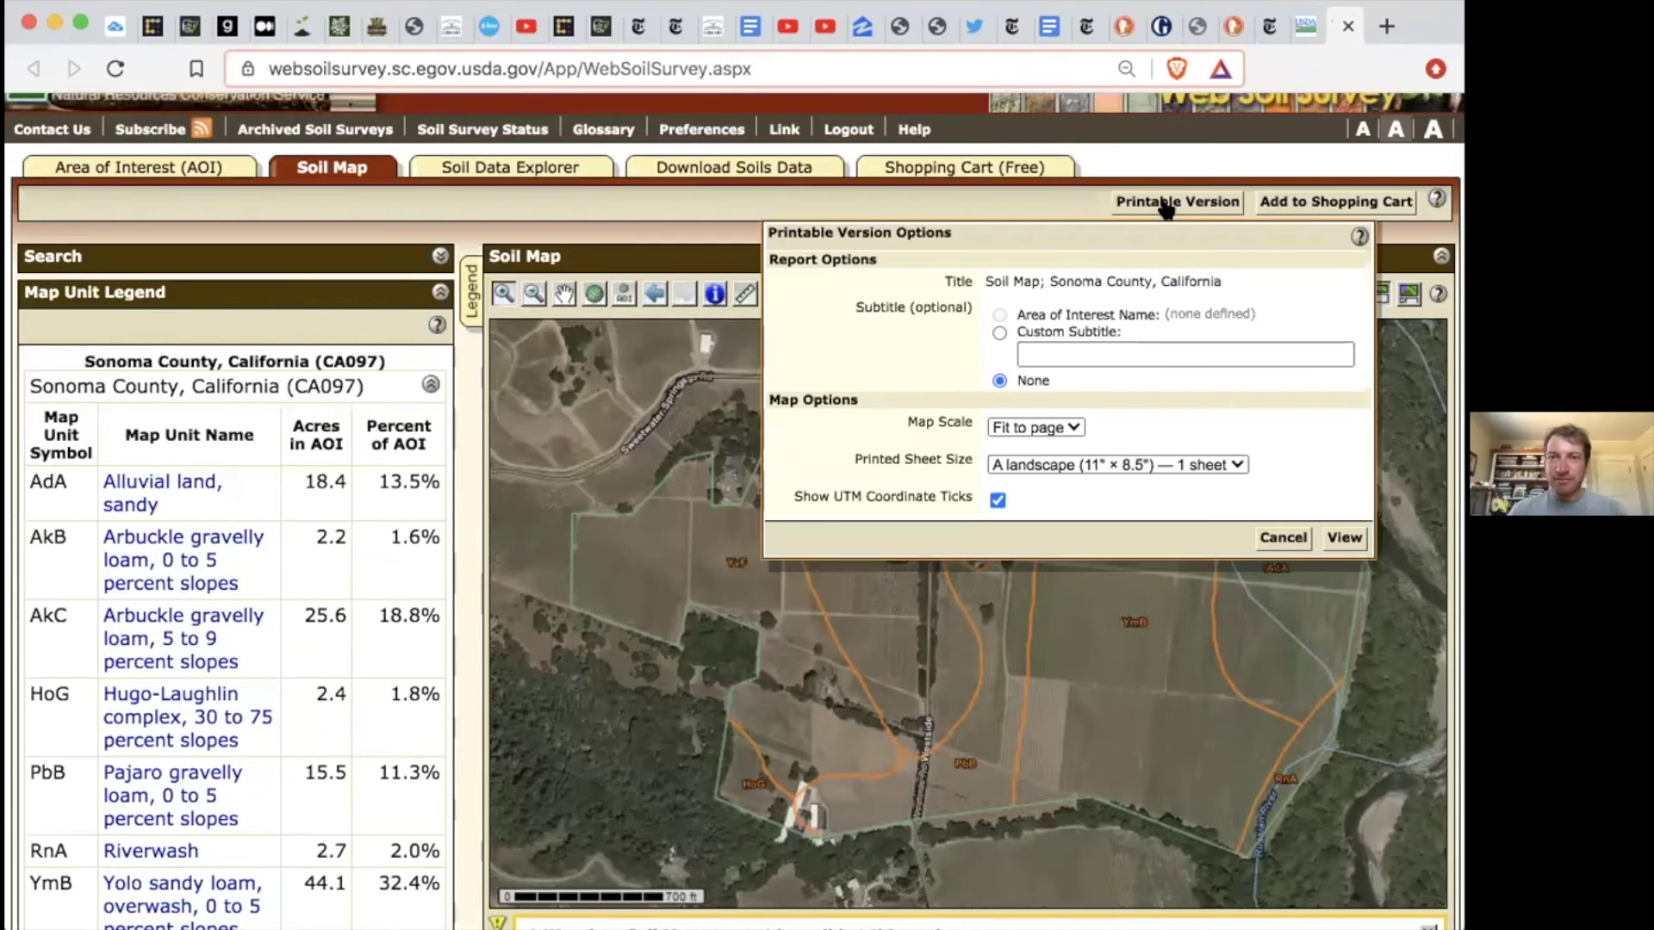
{"action": "left_click", "coordinate": [1079, 345]}
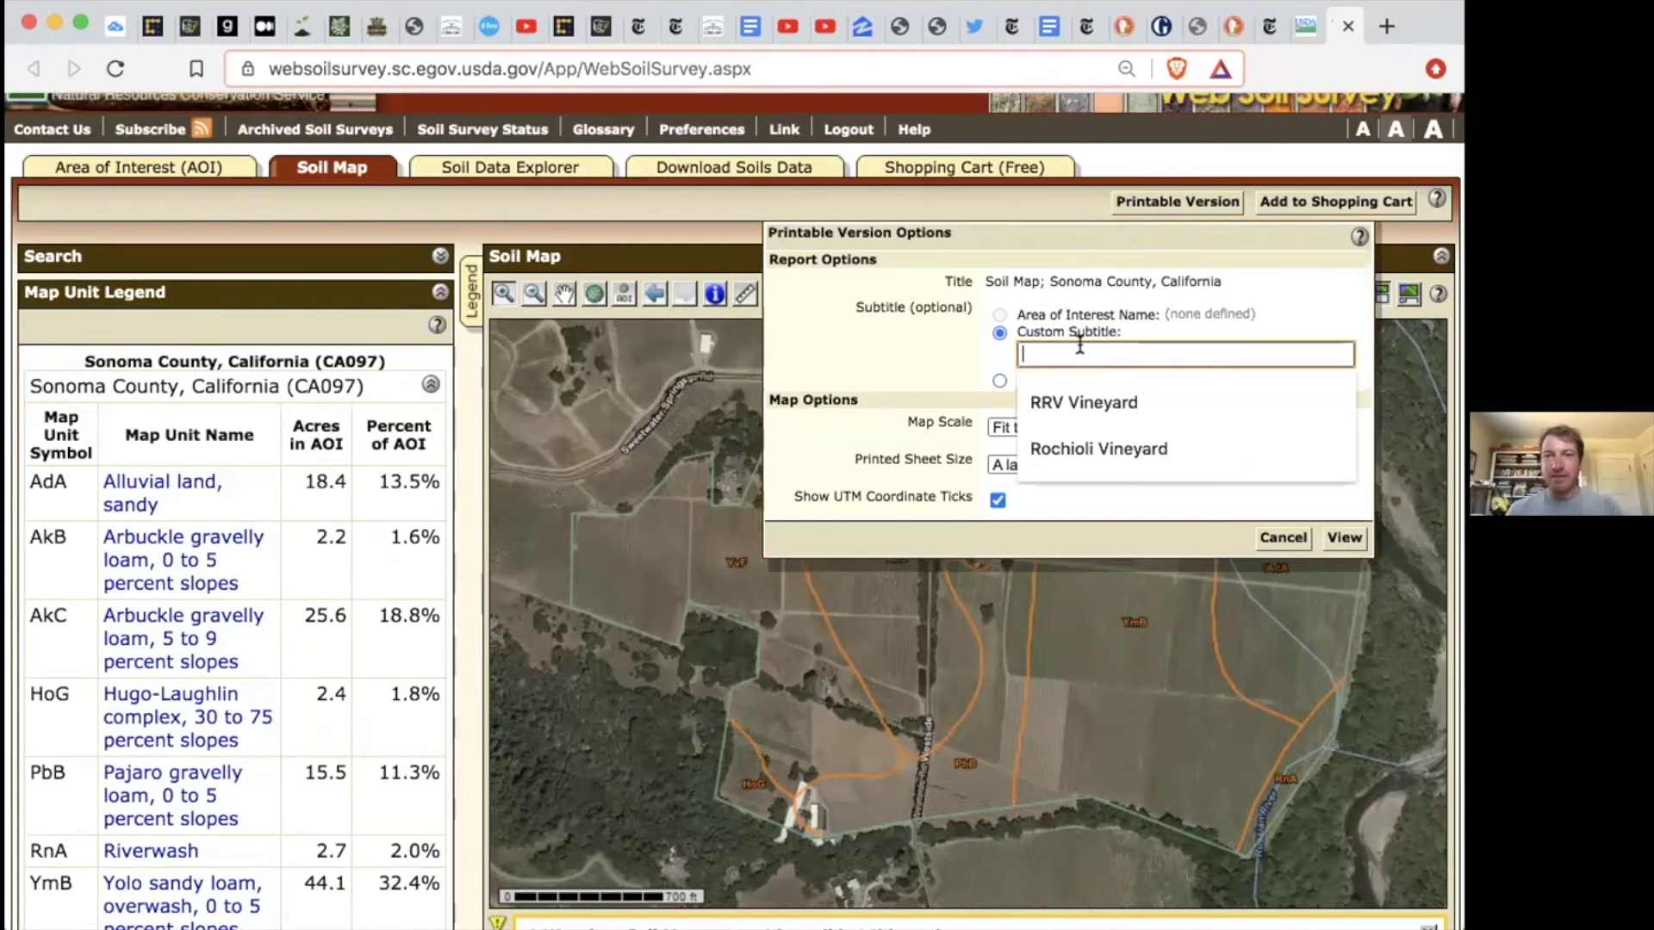
{"action": "left_click", "coordinate": [1081, 445]}
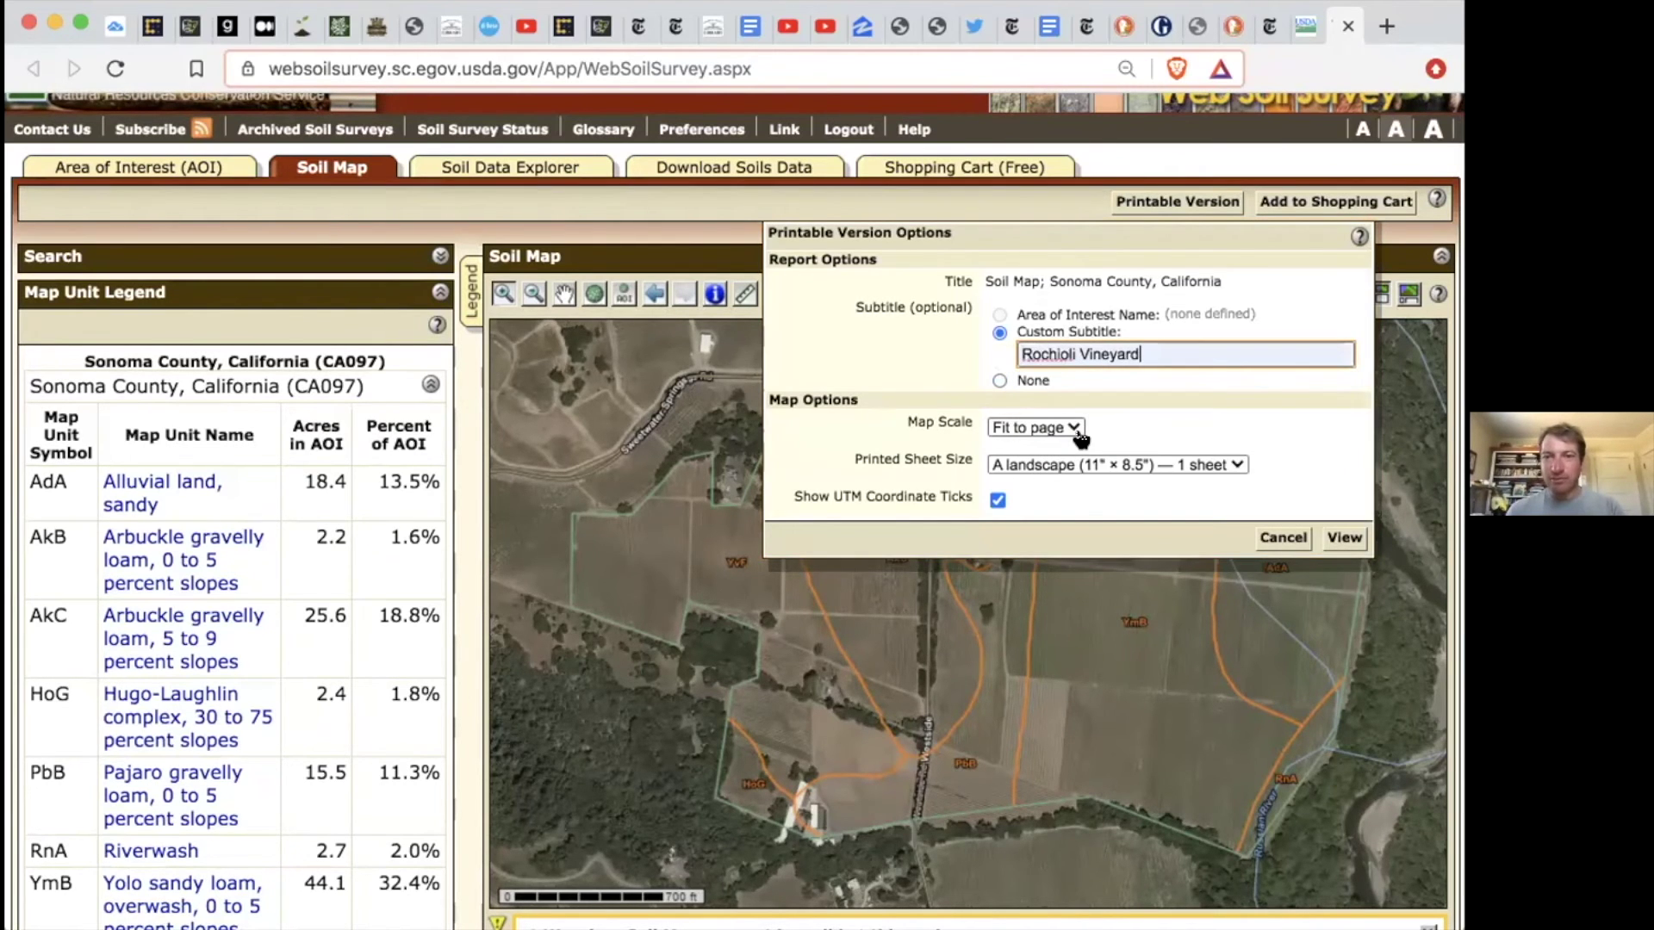
{"action": "left_click", "coordinate": [1346, 537]}
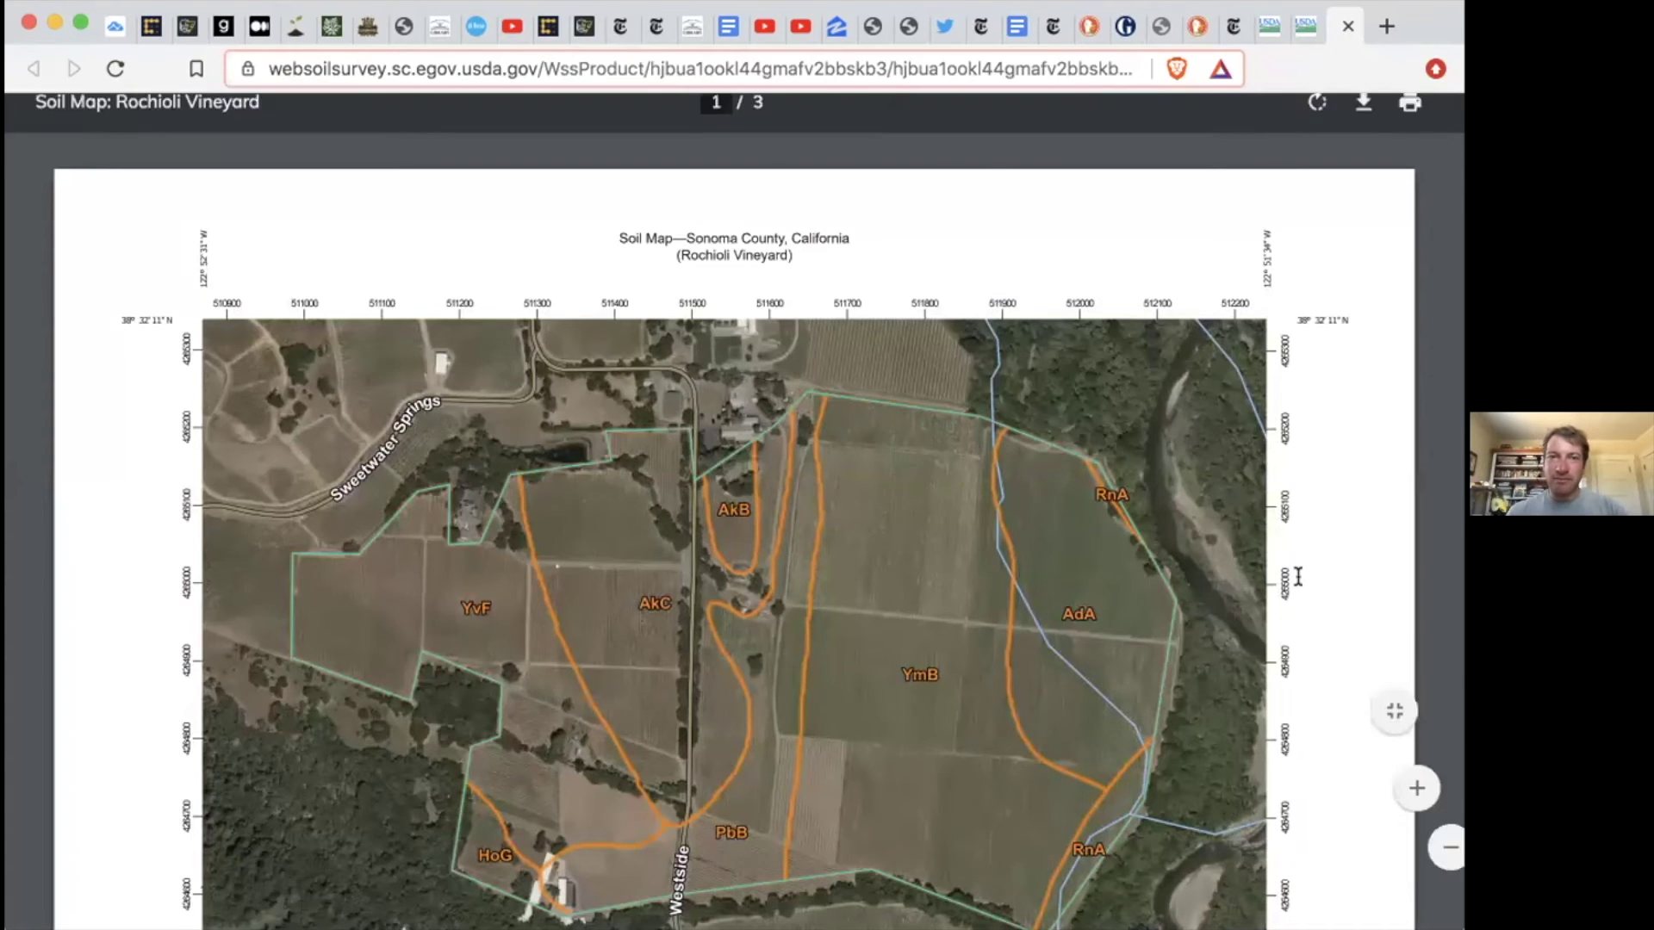
Scroll past the map and Map Legend to the page 3 Map Unit Legend totaling 136.4 acres.
{"action": "scroll", "coordinate": [716, 593], "scroll_direction": "down", "scroll_amount": 3}
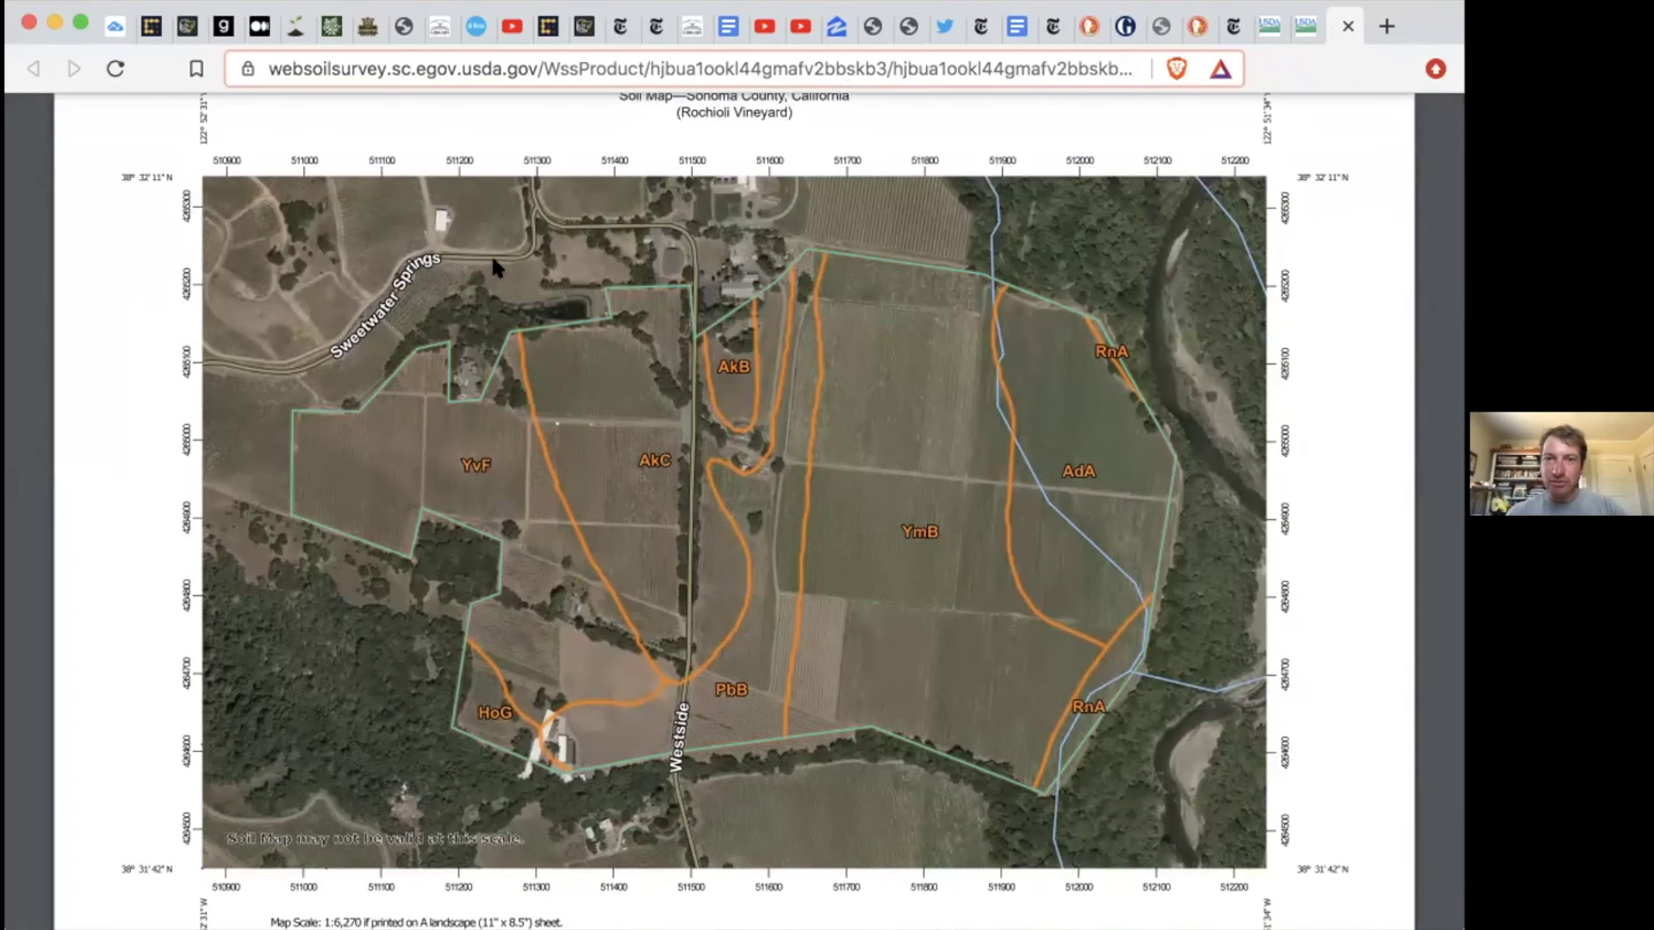
{"action": "scroll", "coordinate": [841, 564], "scroll_direction": "down", "scroll_amount": 4}
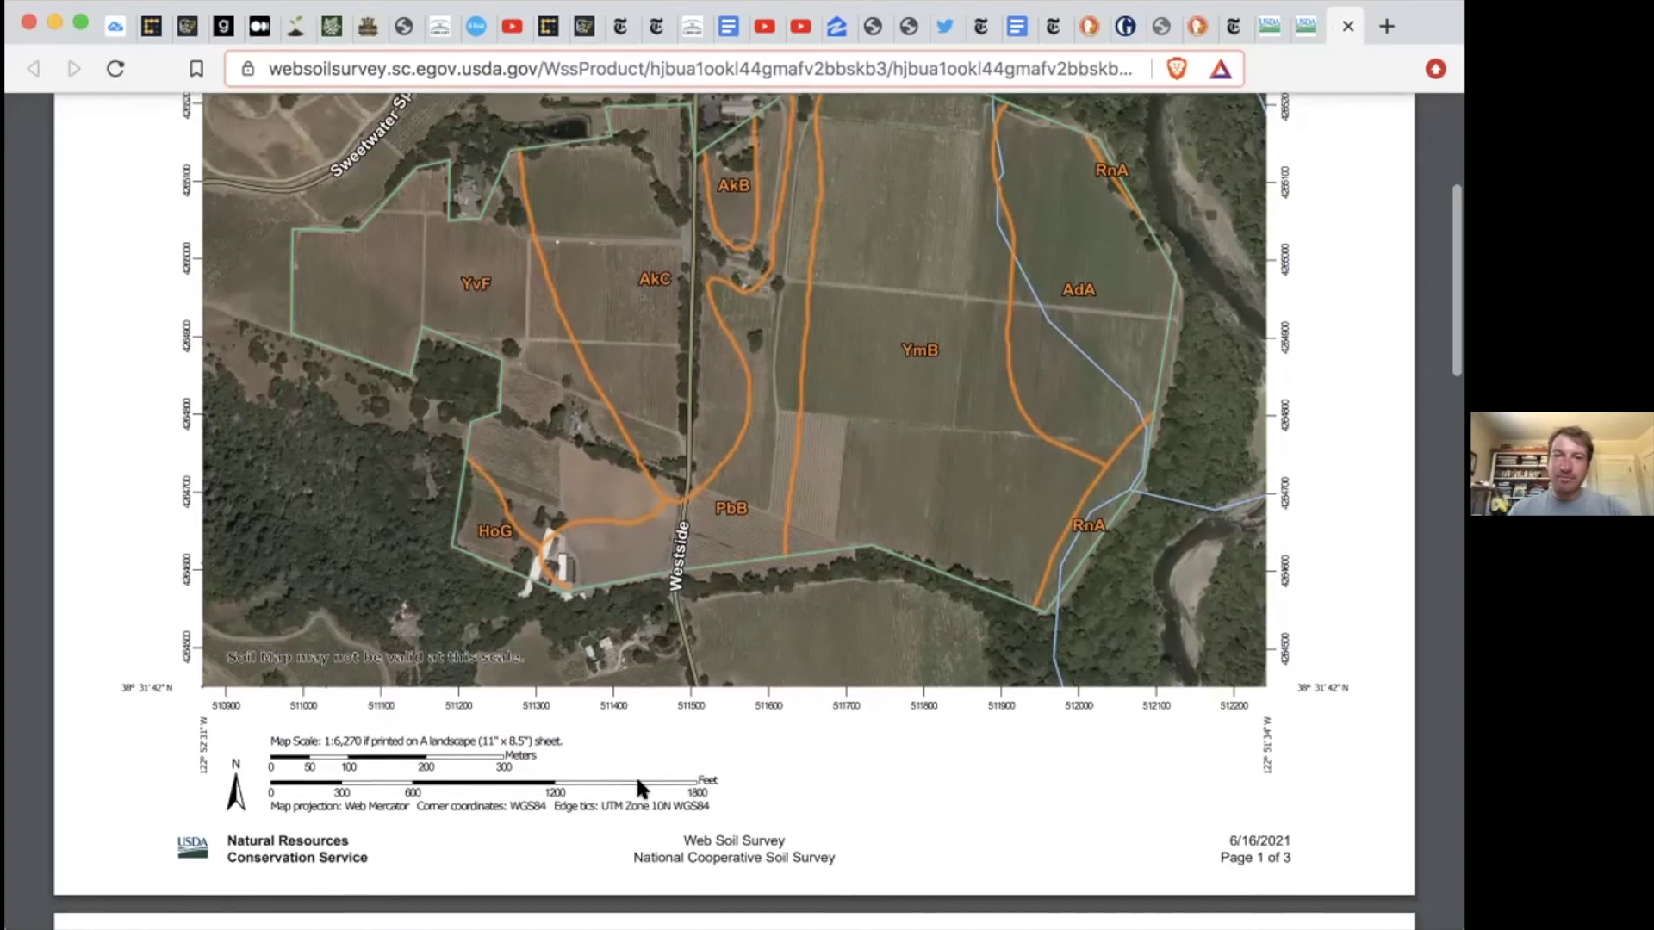
{"action": "scroll", "coordinate": [638, 785], "scroll_direction": "down", "scroll_amount": 3}
{"action": "scroll", "coordinate": [639, 787], "scroll_direction": "up", "scroll_amount": 2}
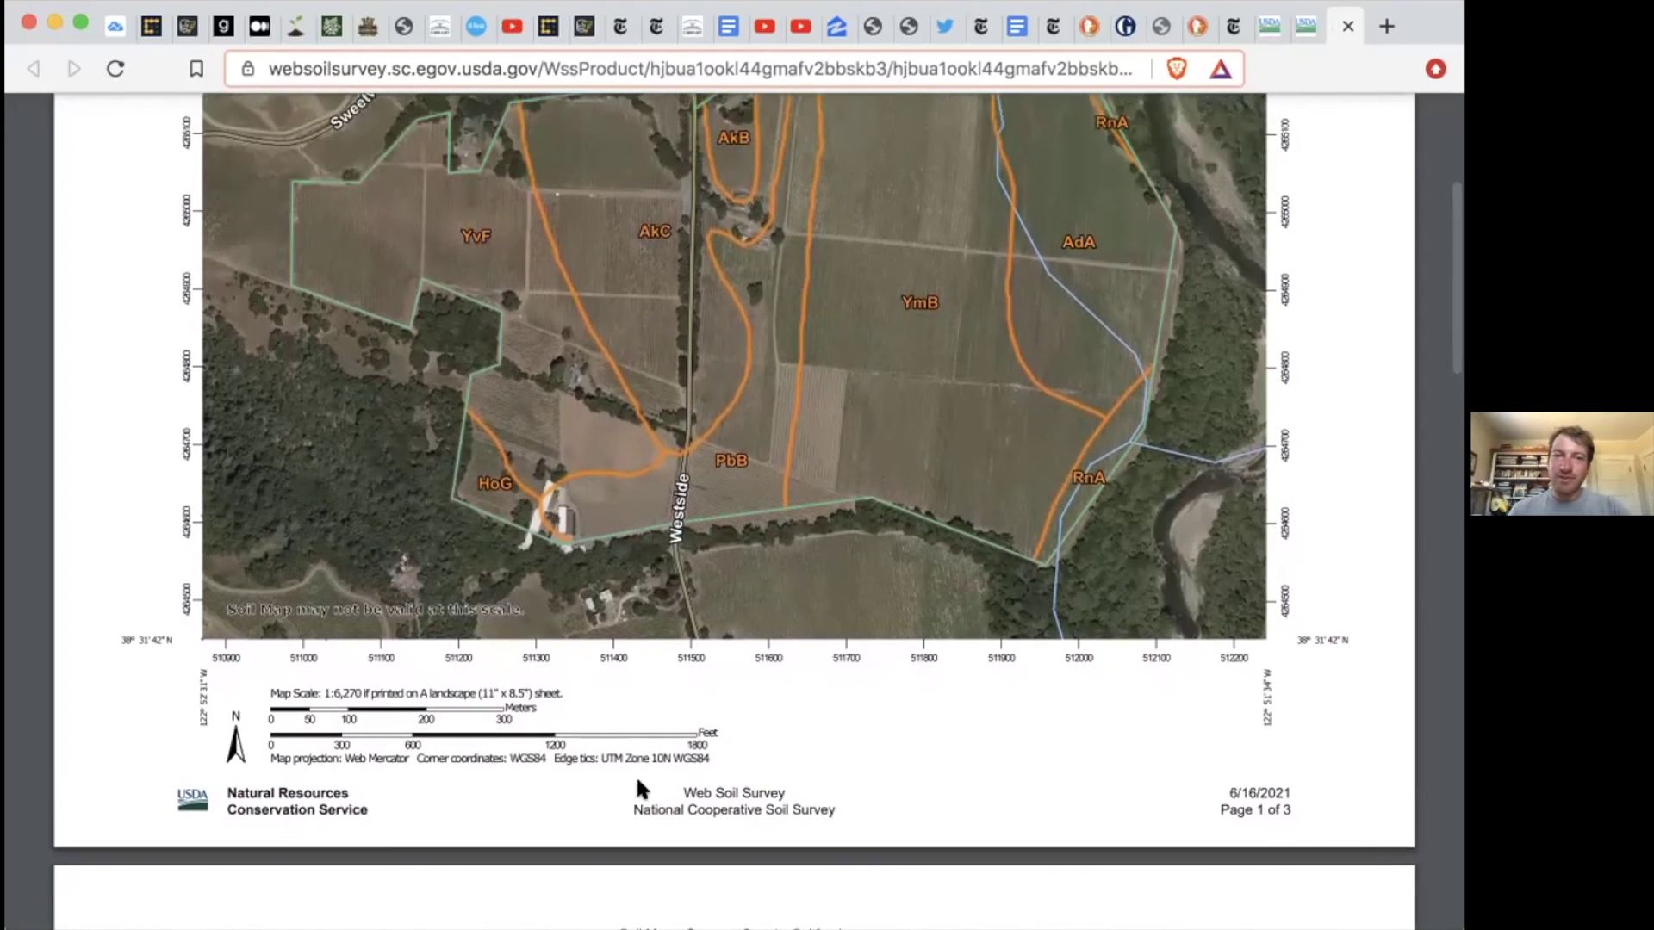
{"action": "scroll", "coordinate": [638, 788], "scroll_direction": "up", "scroll_amount": 4}
{"action": "scroll", "coordinate": [638, 787], "scroll_direction": "down", "scroll_amount": 15}
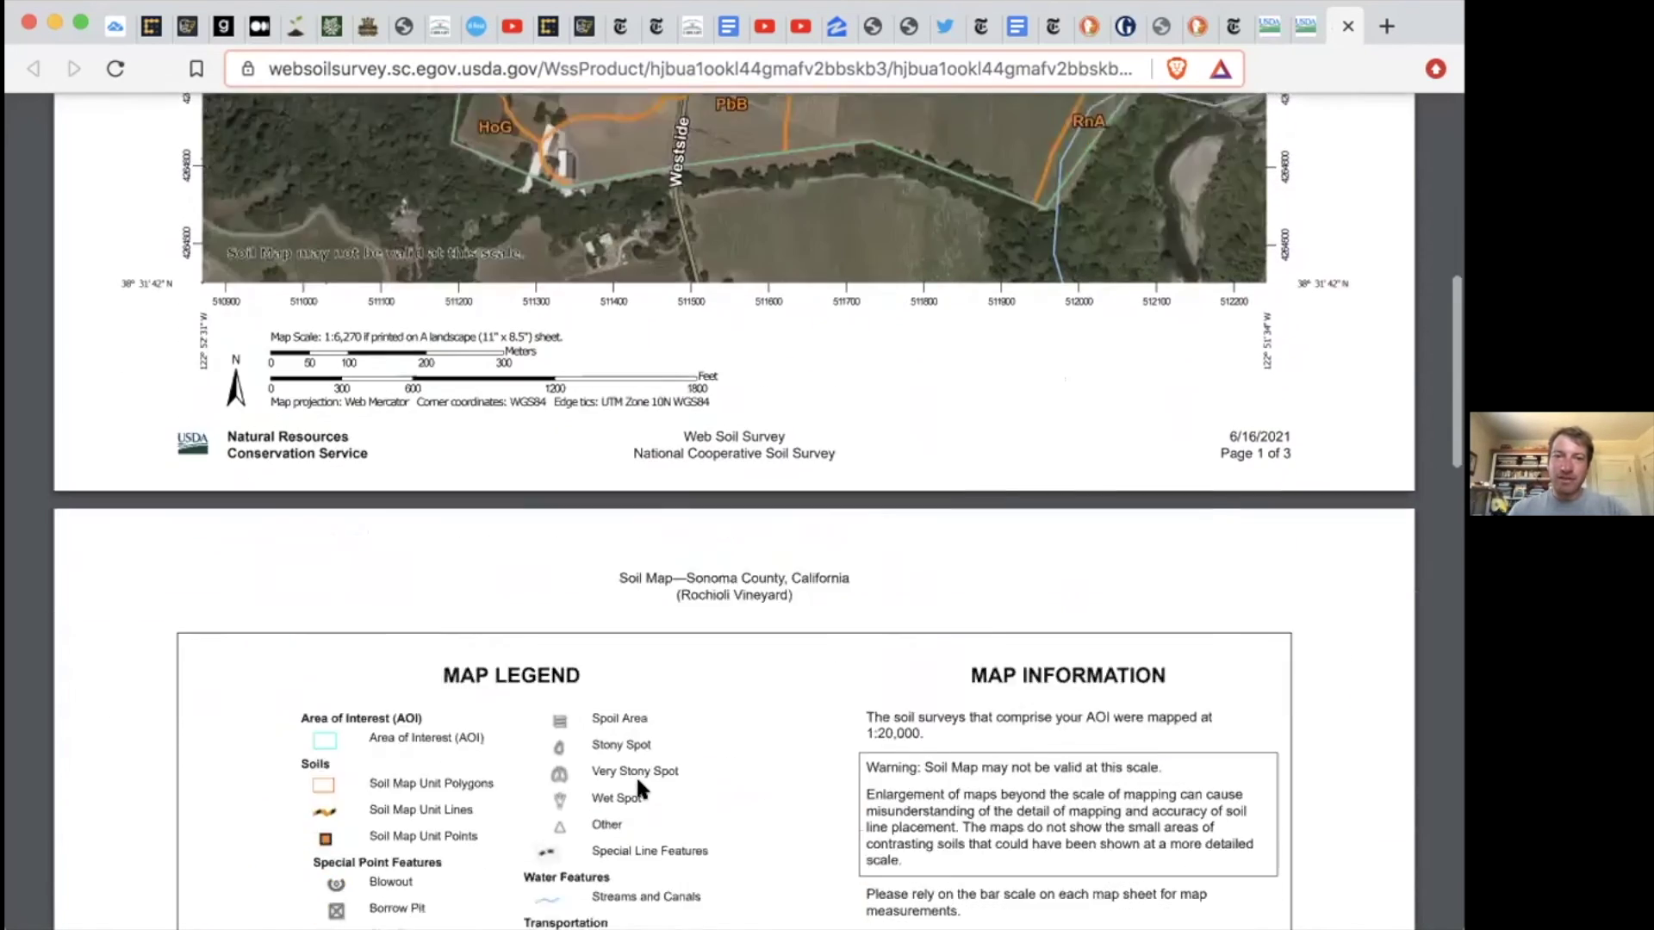
{"action": "scroll", "coordinate": [639, 788], "scroll_direction": "down", "scroll_amount": 4}
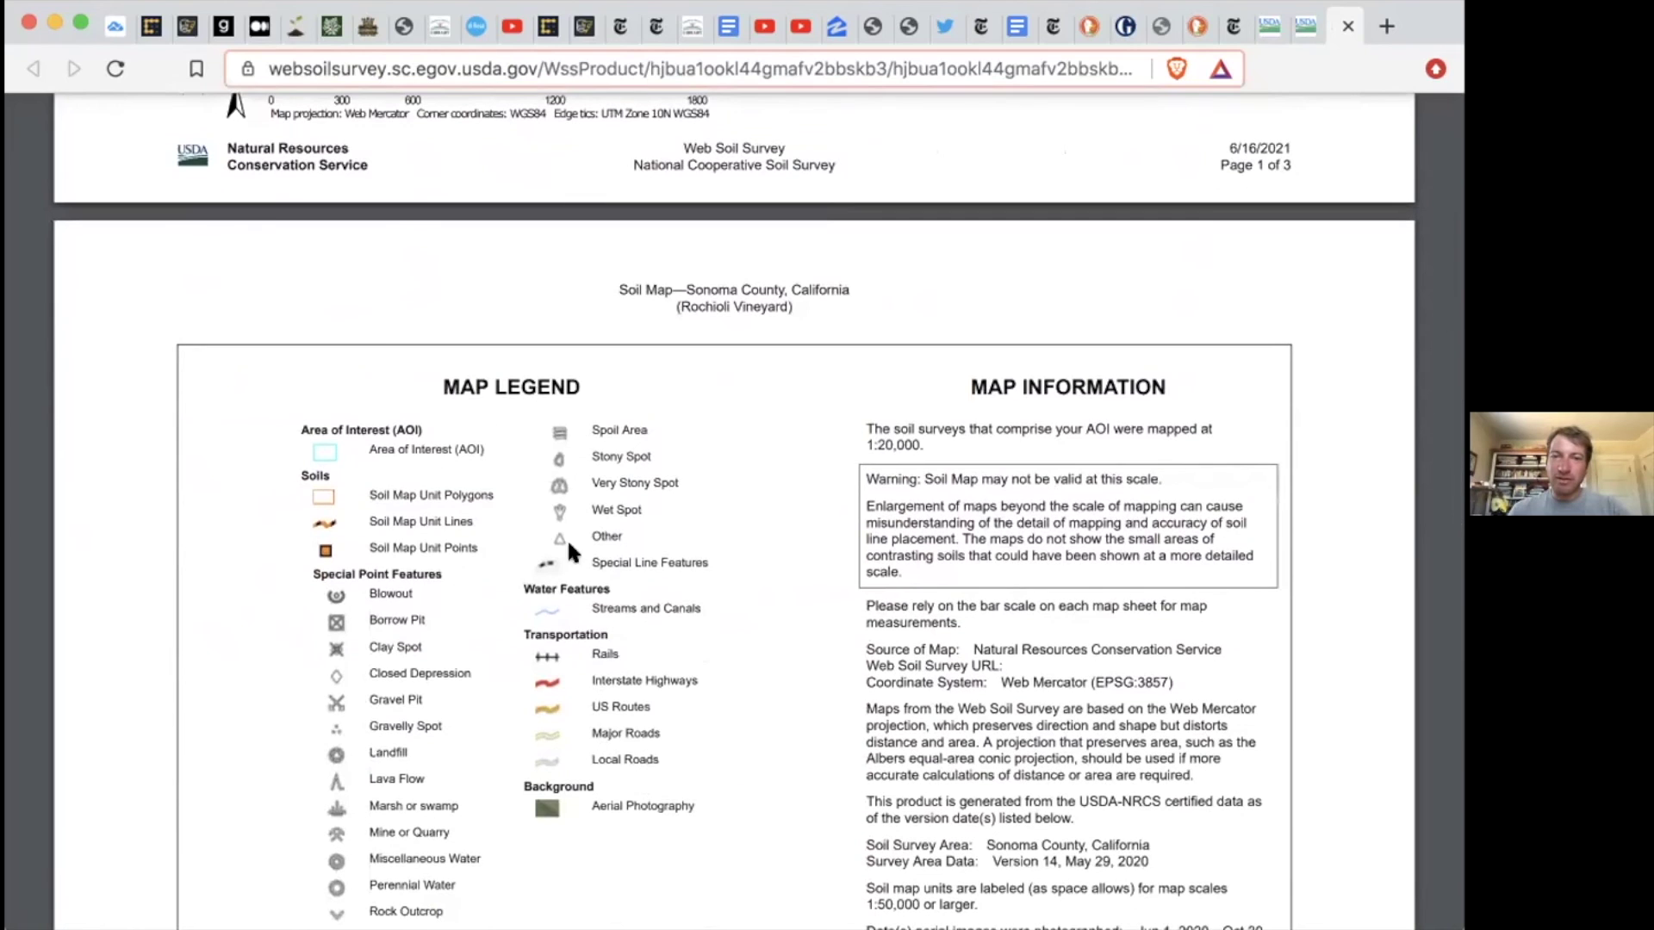
{"action": "scroll", "coordinate": [644, 712], "scroll_direction": "down", "scroll_amount": 1}
{"action": "scroll", "coordinate": [644, 711], "scroll_direction": "down", "scroll_amount": 20}
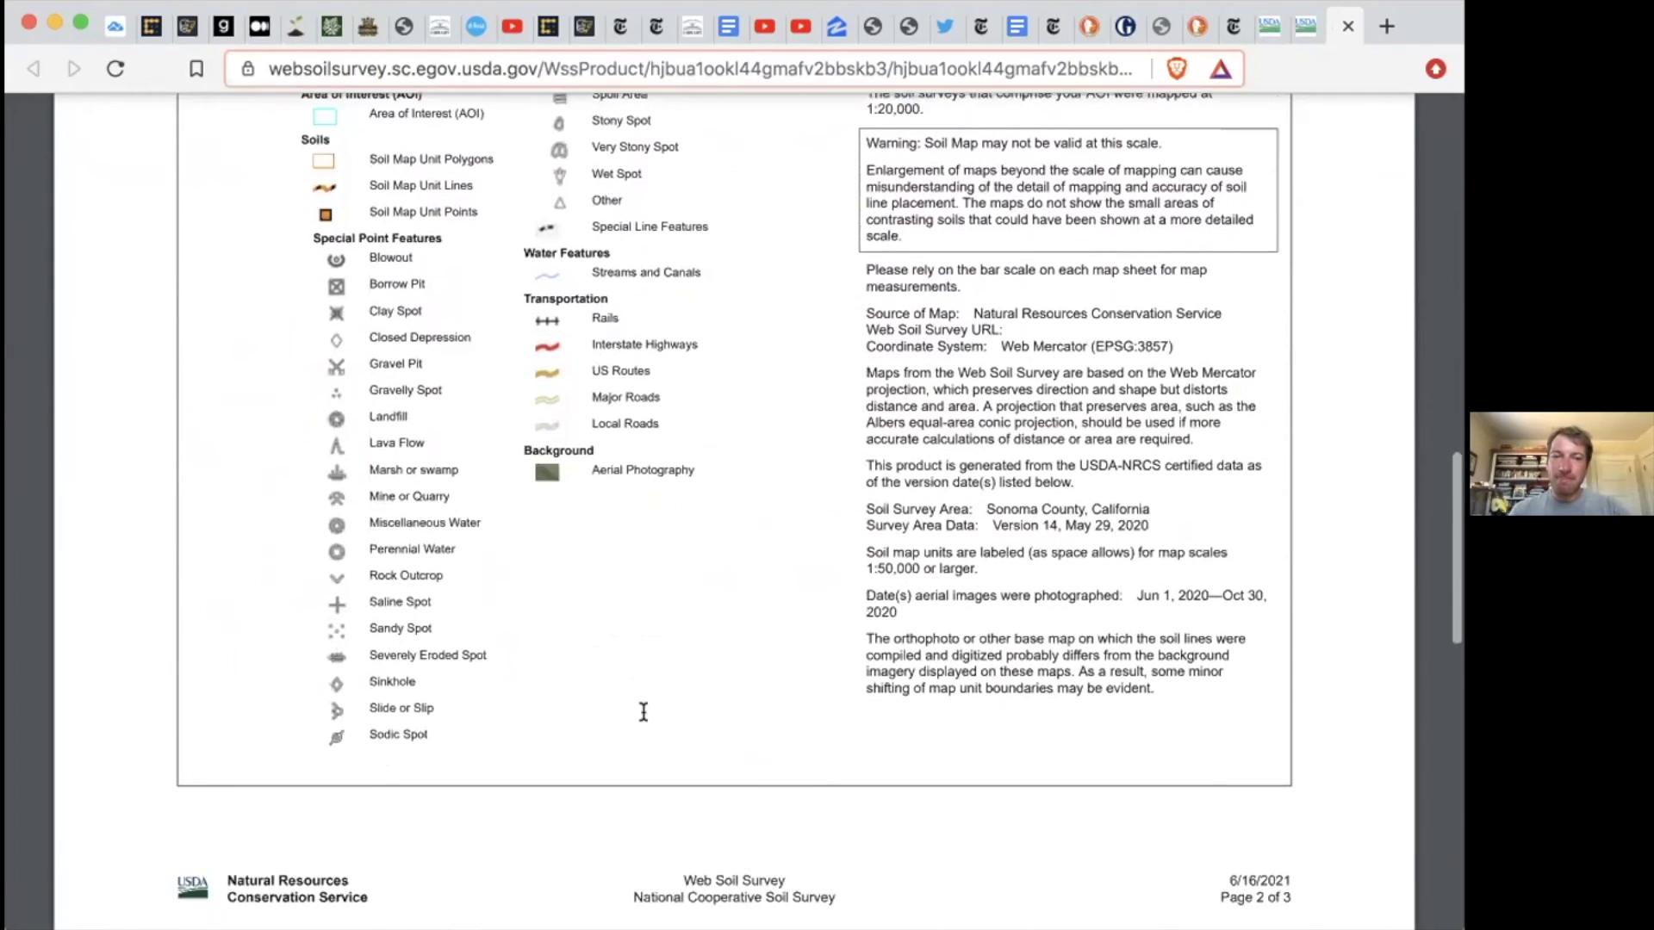
{"action": "scroll", "coordinate": [644, 712], "scroll_direction": "down", "scroll_amount": 4}
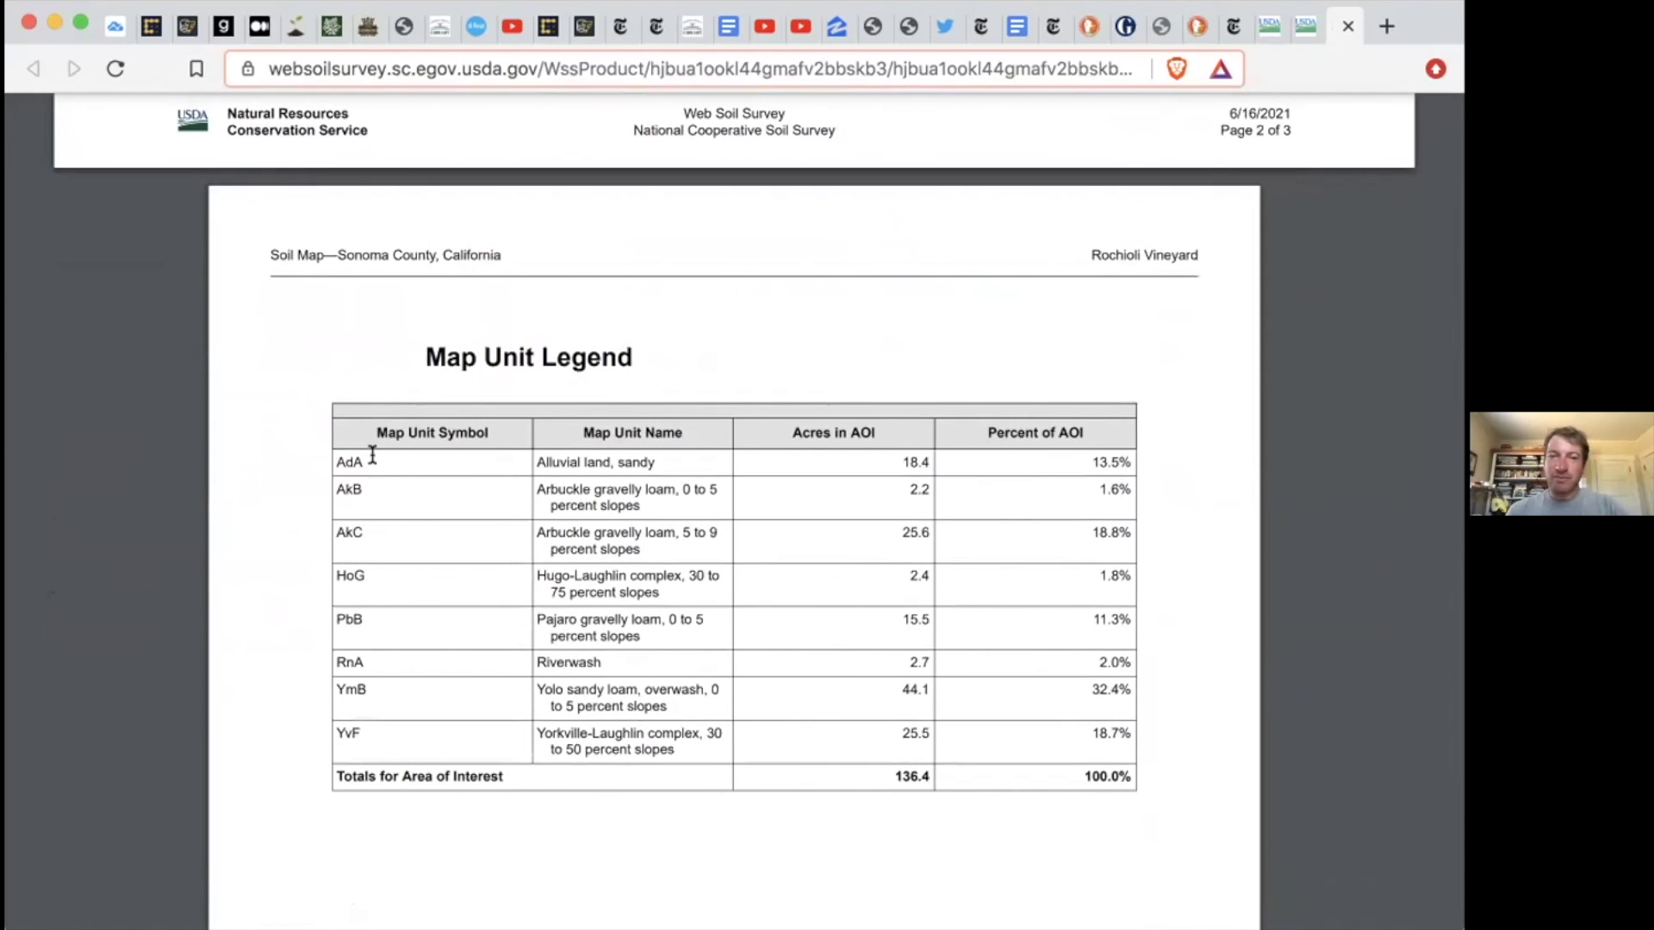
{"action": "scroll", "coordinate": [372, 454], "scroll_direction": "up", "scroll_amount": 5}
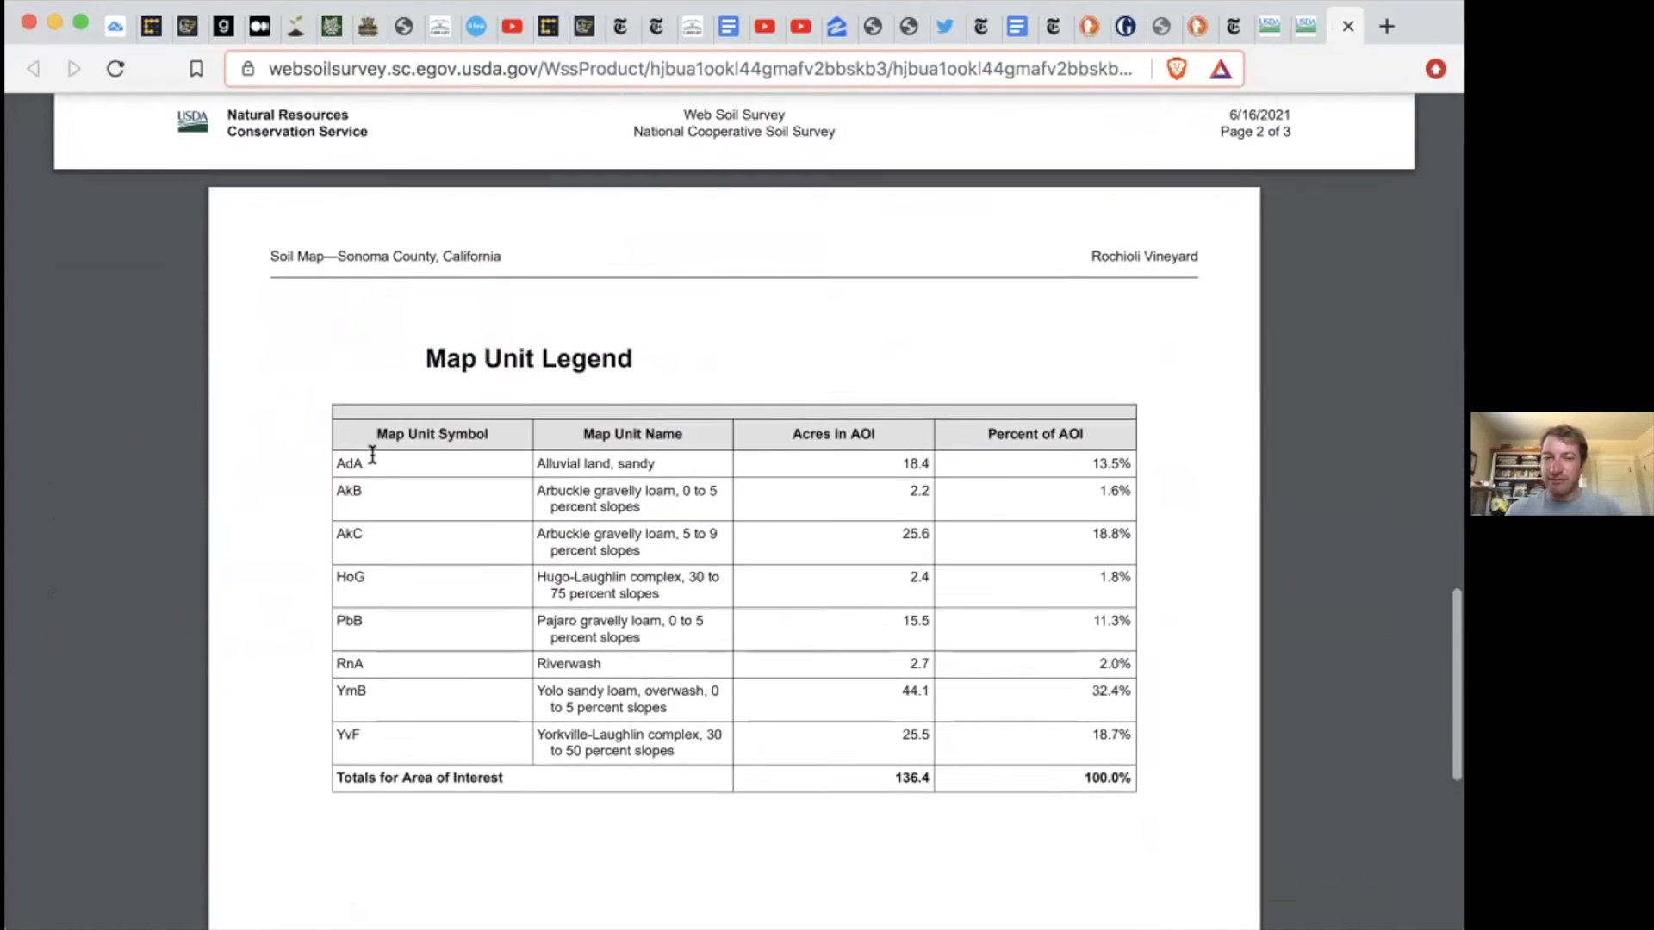